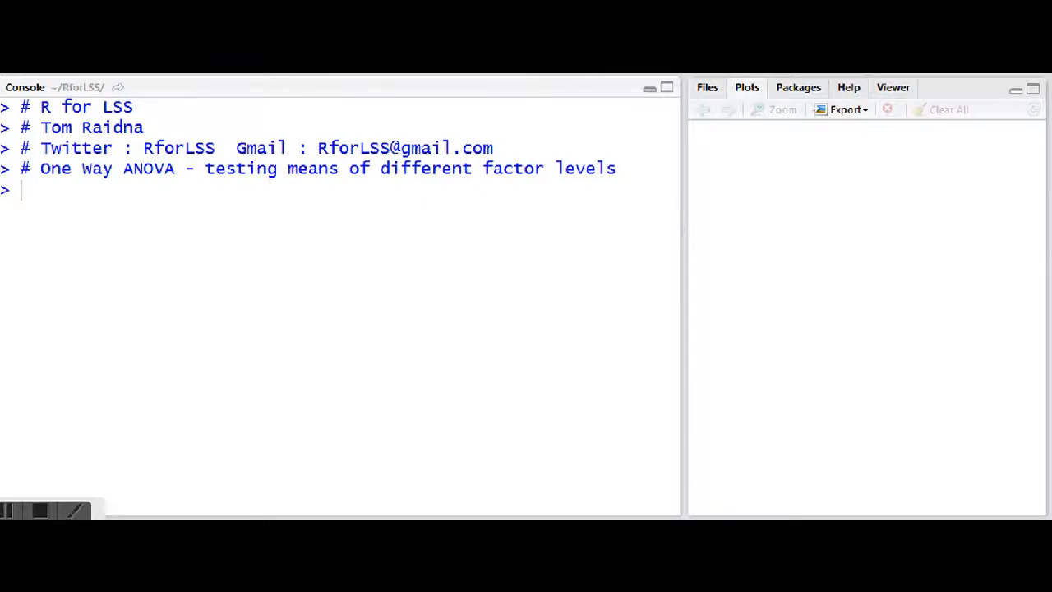
Step: Add console comments posing the practical question: "is Plasma etch rate impacted by differnt power levels", "applied to the etching machine"
type("# Practical question for our example")
key("Return")
type("# is Plasma etch rate impacted by differnt power levels")
key("Return")
type("# applied to the etching machine")
key("Return")
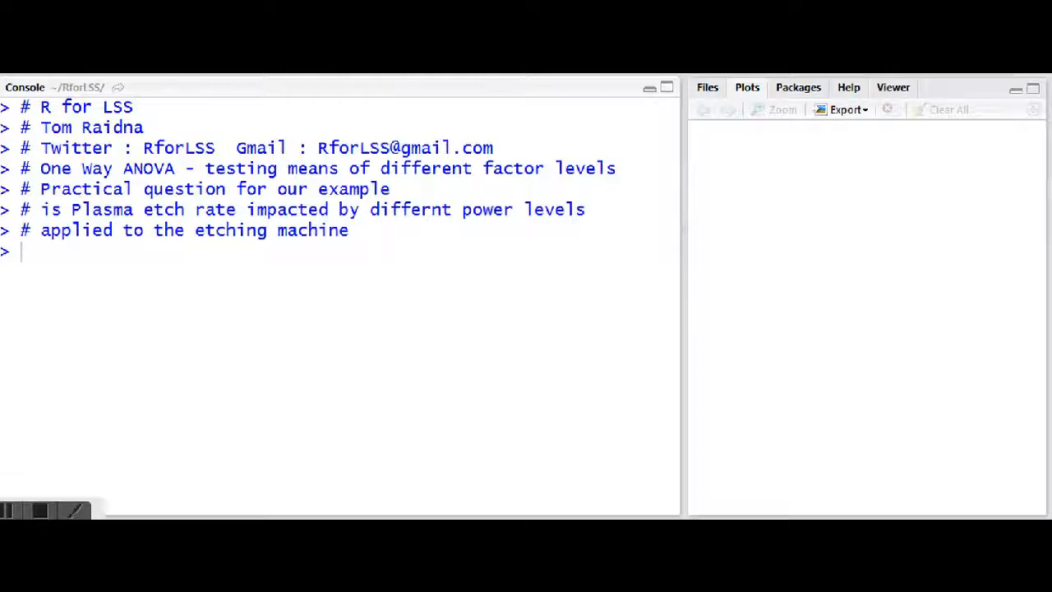
Step: Add the comments "Practical, graphical, analytical, practical" and "1. review the data in stacked format"
key("ctrl+Return")
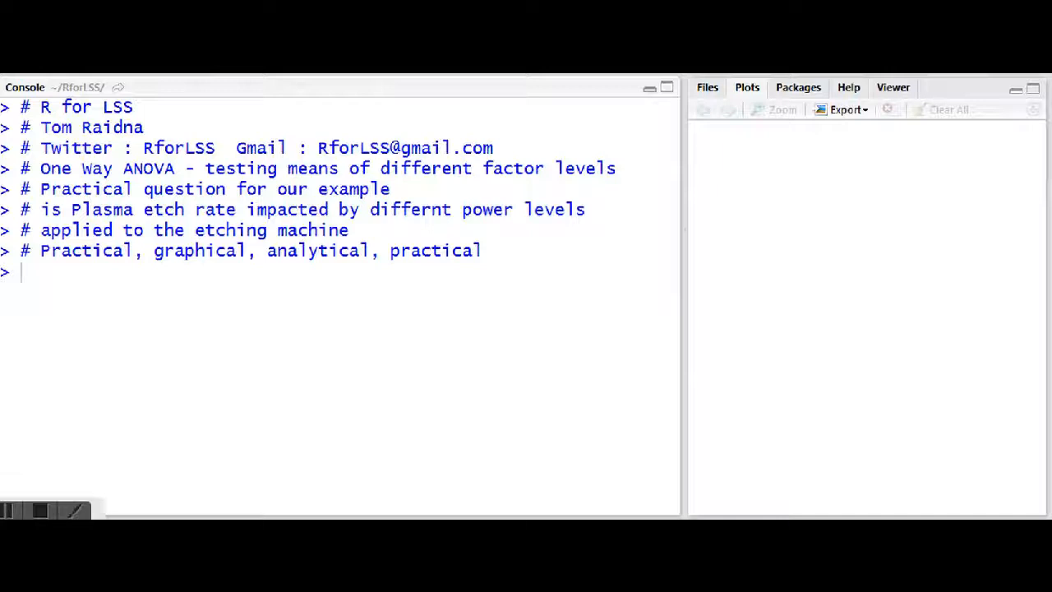
type("# 1. review the data in stacked format")
key("Return")
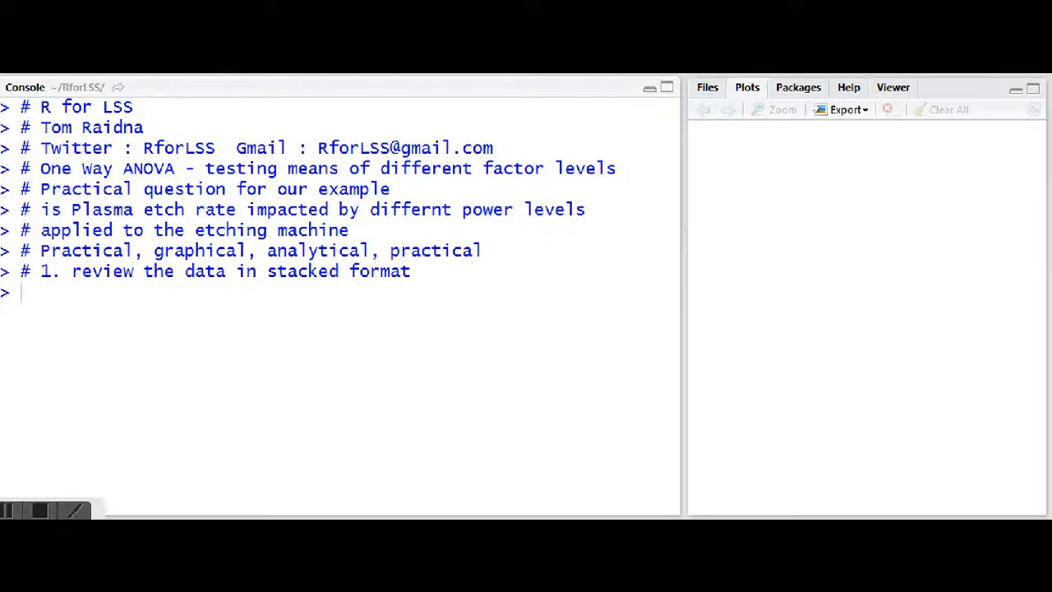
Step: Add the comments "2. Boxplot and barchart with CI error bars", "3. run the ANOVA model", "4. Make Conclusions" and "5. Check assumptions"
type("# 2. Boxplot and barchart with CI error bars")
key("Return")
type("# 3. run the ANOVA model")
key("Return")
type("# 4. Make Conclusions")
key("Return")
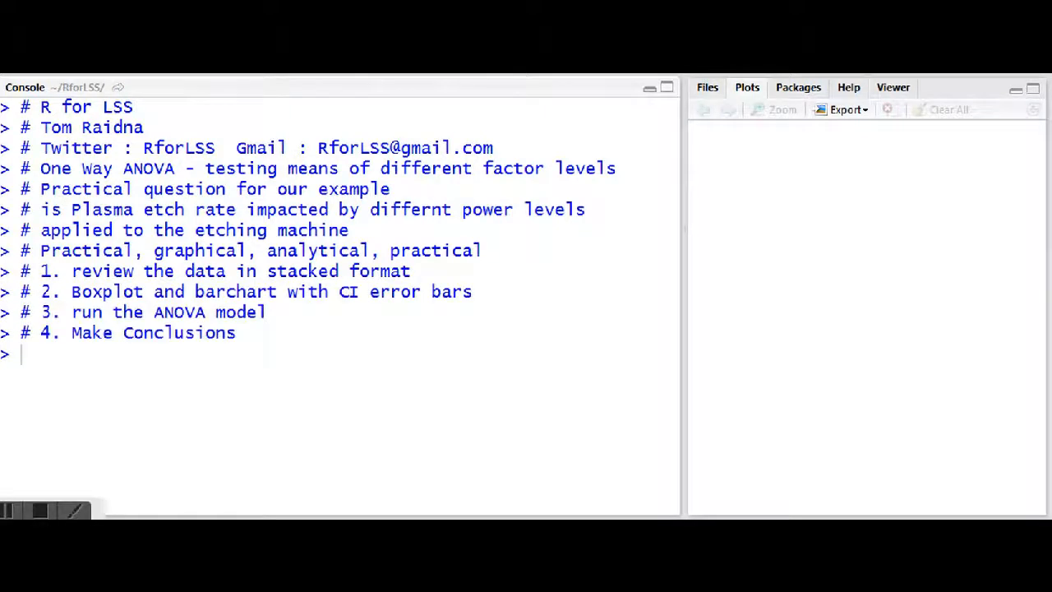
type("# 5. Check assumptions")
key("Return")
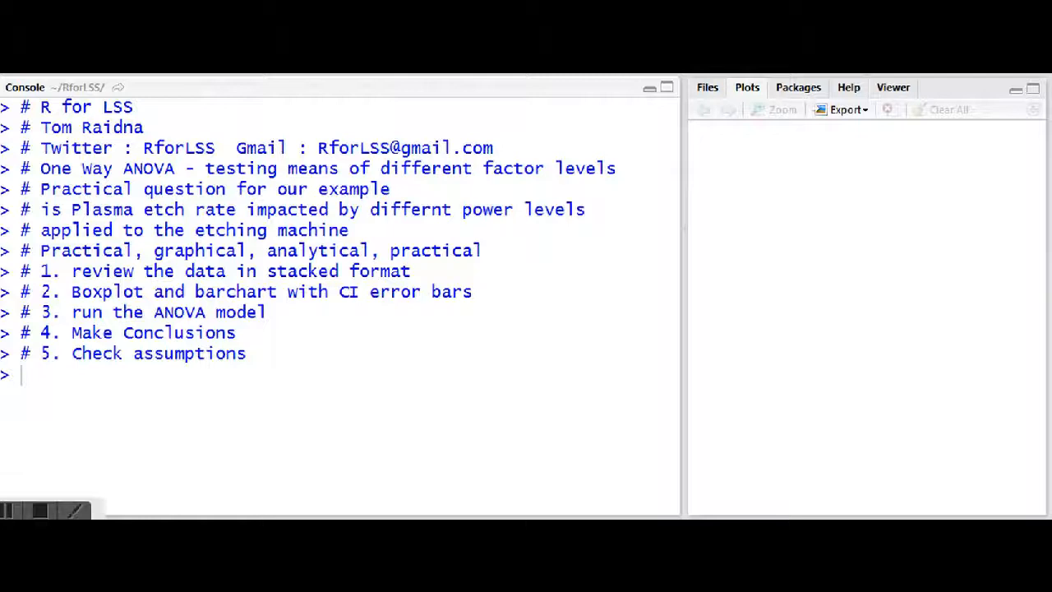
Step: Add the comments "model = aov(resp~treatment)", "R likes stacked data" and "example does power level impact plasma etching process rate?"
type("# model = aov(resp~treatment)")
key("Return")
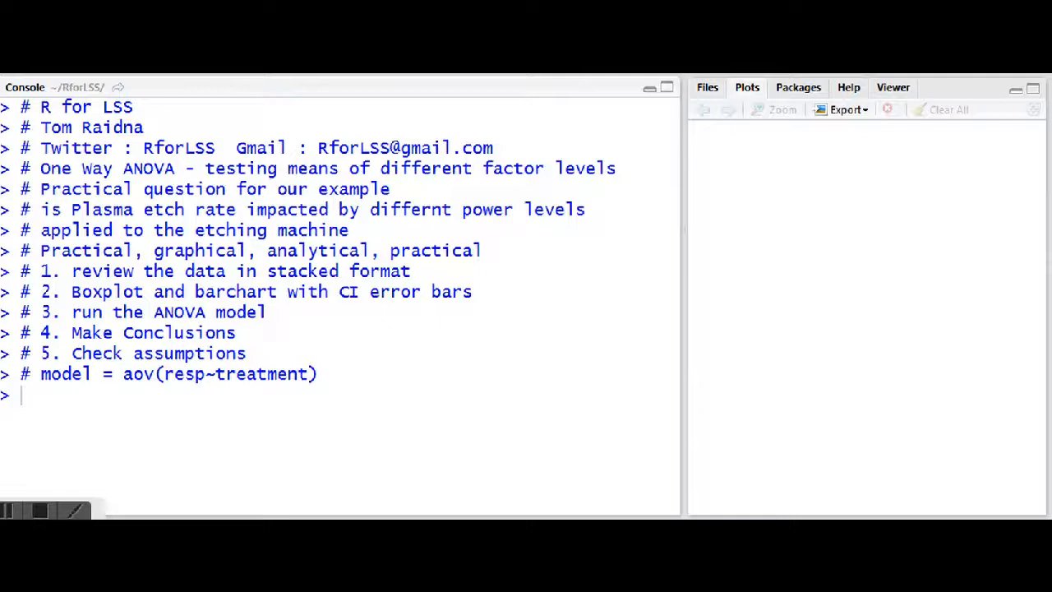
type("# R likes stacked data")
key("Return")
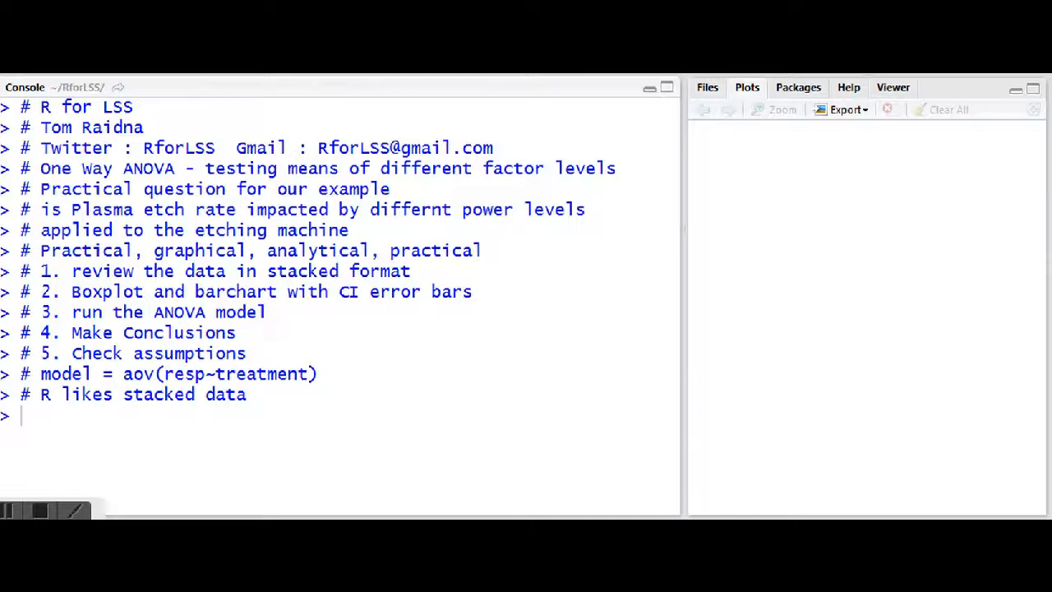
key("ctrl+Return")
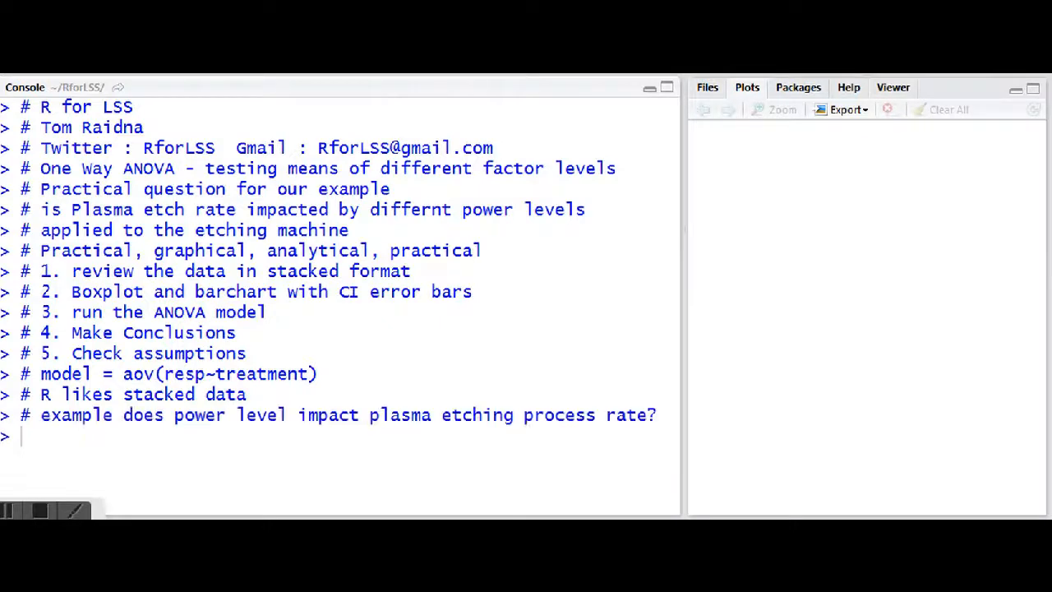
Step: Show the first rows of the etchs data with head, and display its structure with str in a cleared console
key("ctrl+Return")
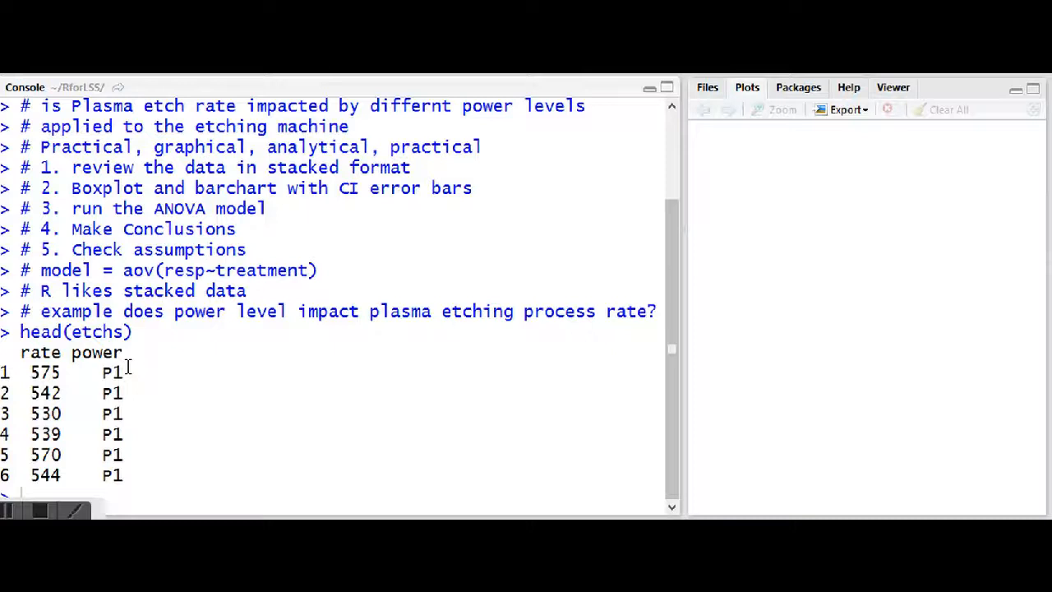
key("ctrl+l")
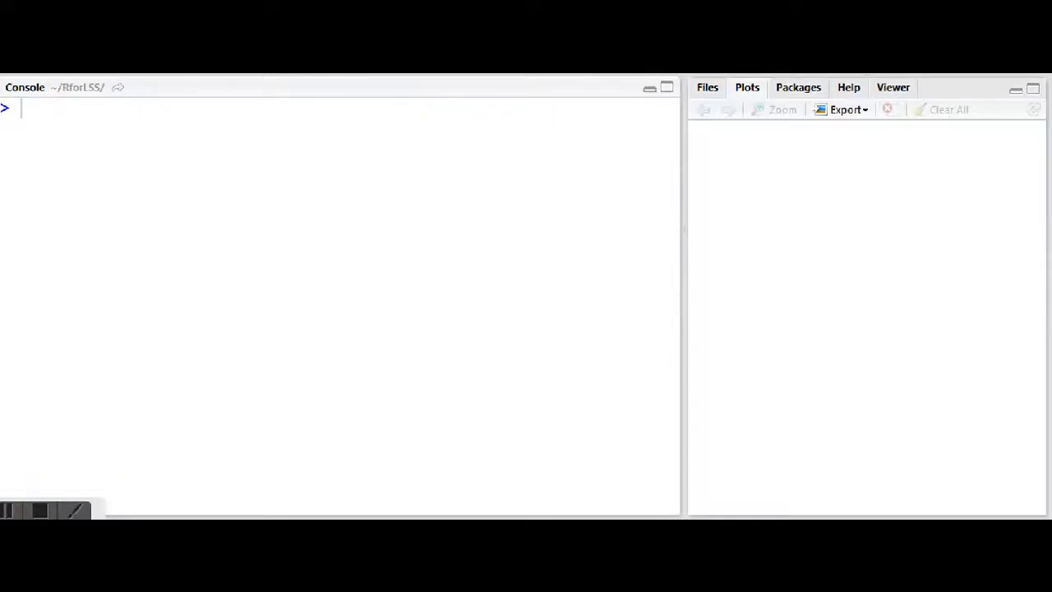
type("str(etchs)")
key("Return")
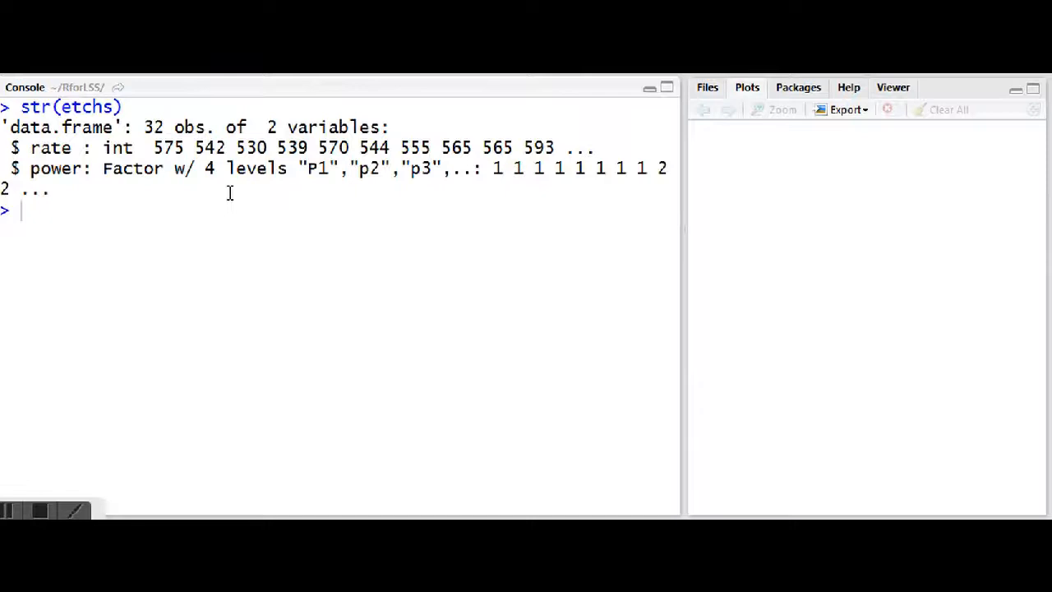
Step: Plot etchs rate by power as an orange boxplot titled "Rate vs Power" with axes "Power" and "Rate", and as a CI.plot titled "Y~x"
type("boxplot(rate~power, data=etchs, main=\"Rate vs Power\",")
type("xlab=\"Power\", ylab=\"Rate\", col=\"orange\")")
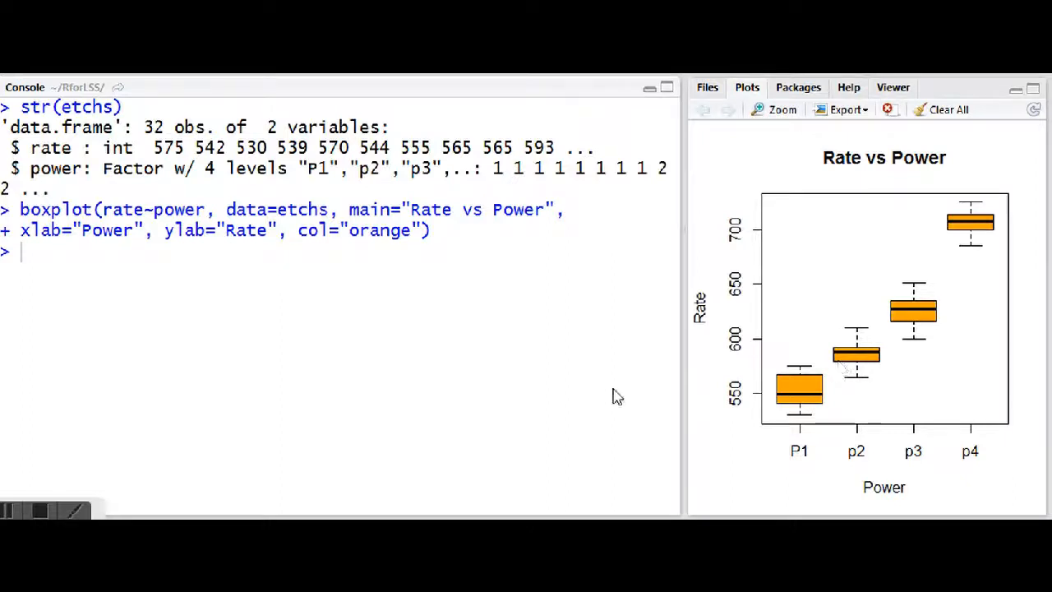
type("CI.plot(tapply(etchs$rate, etchs$power, mean), tapply(etchs$rate, etchs$power, sd), main=\"Y~x\")")
key("Return")
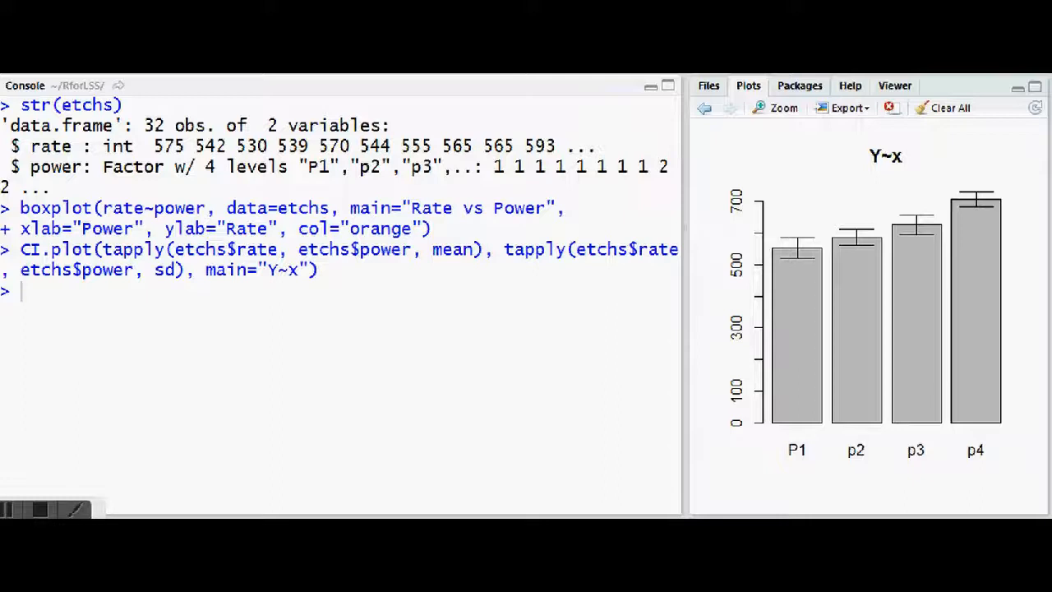
Step: Add the comment "Run the ANOVA model", fit etchs_model as aov(rate~power, data=etchs), and print its summary
type("# Run the ANOVA model")
key("Return")
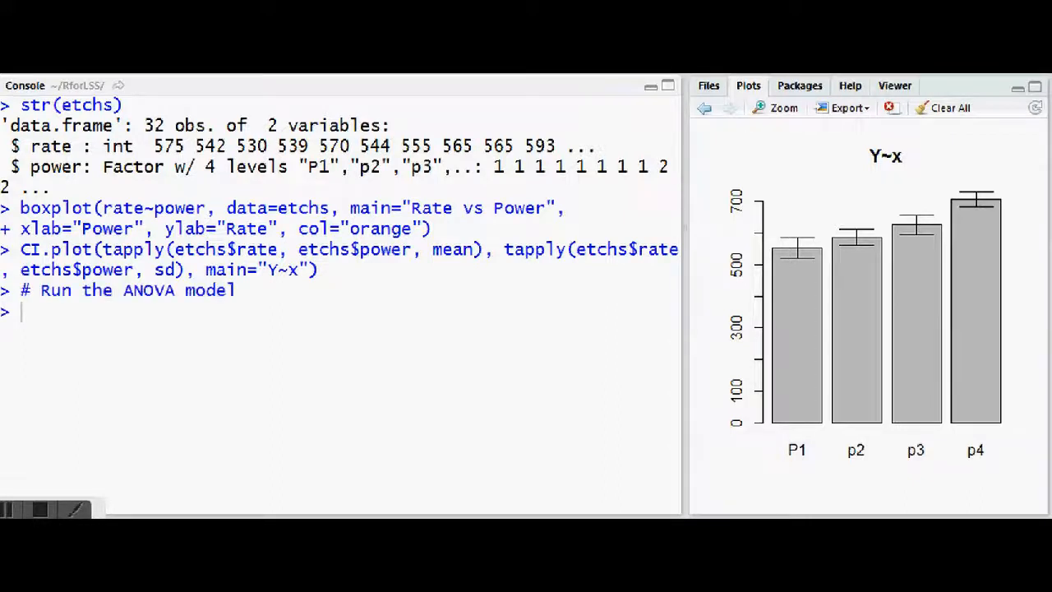
type("etchs_model=aov(rate~power, data=etchs)")
key("Return")
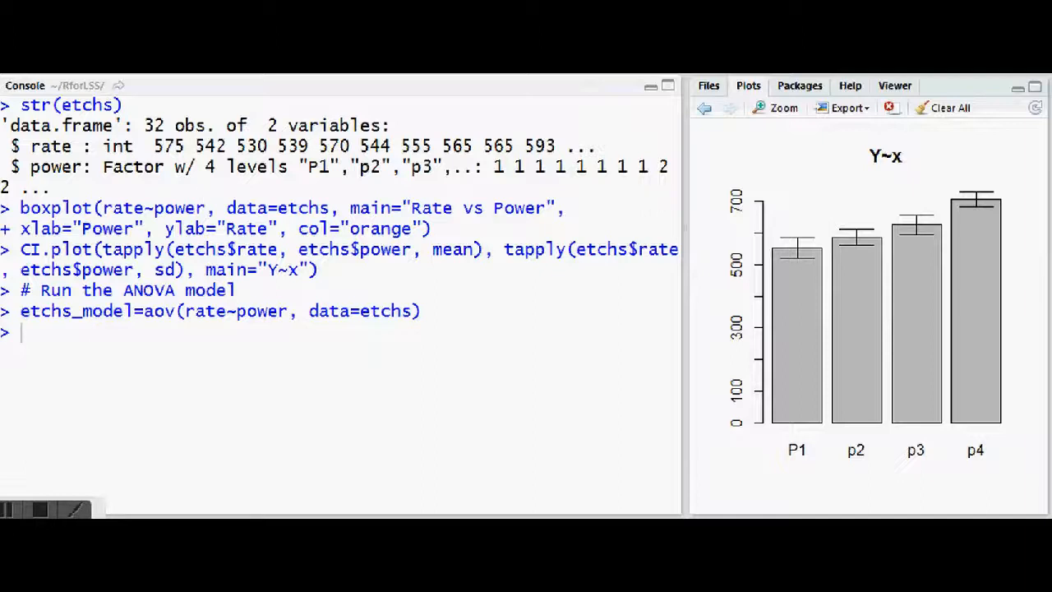
type("summary(etchs_model)")
key("Return")
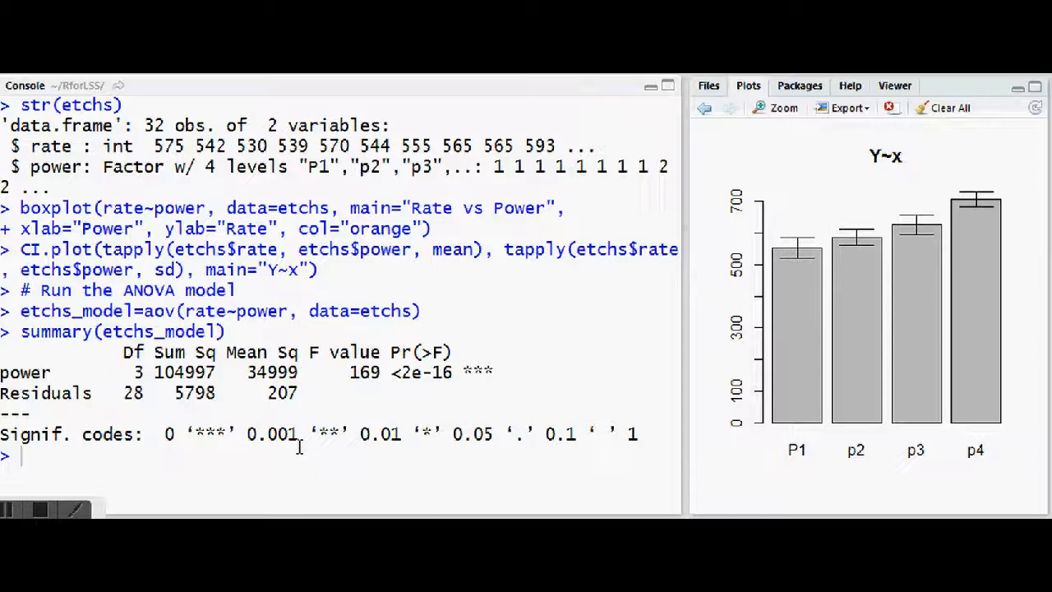
Step: Add comments stating "Ho : means of all groups are equal" and "Ha : at least one mean is different", and clear the console
key("ctrl+Return")
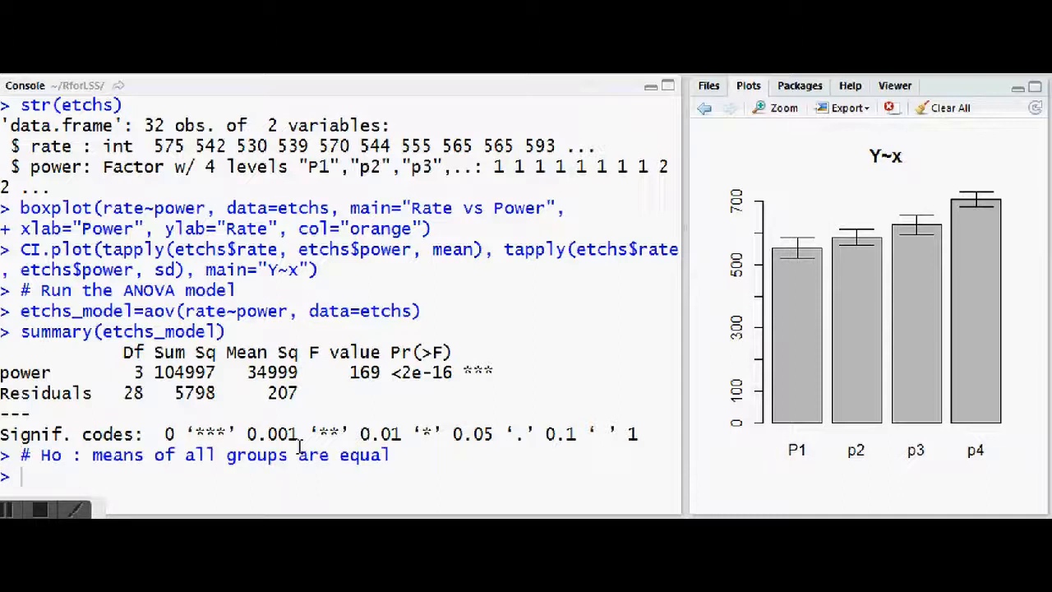
key("ctrl+Return")
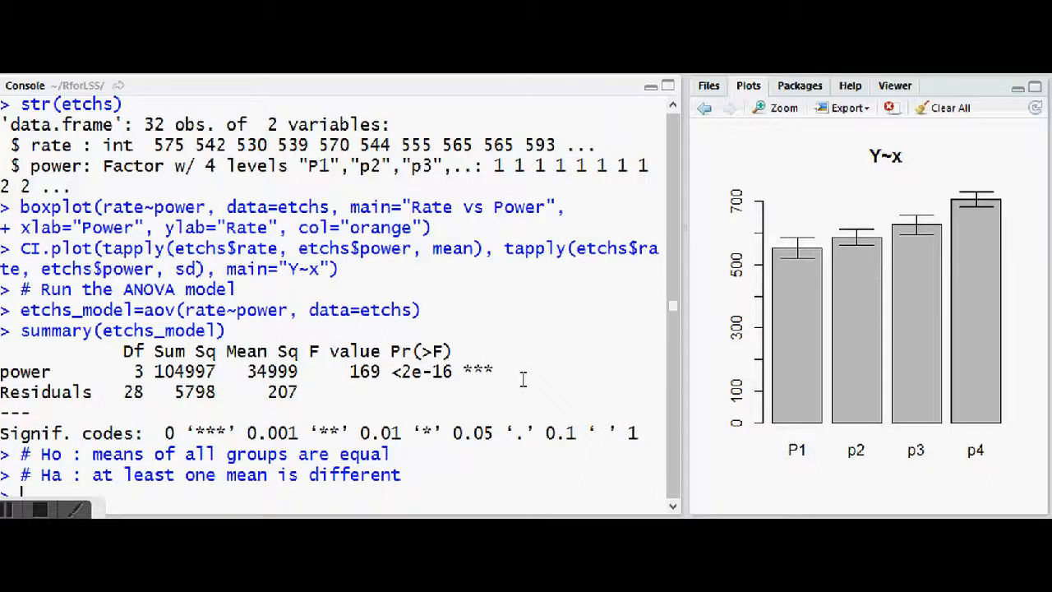
key("ctrl+l")
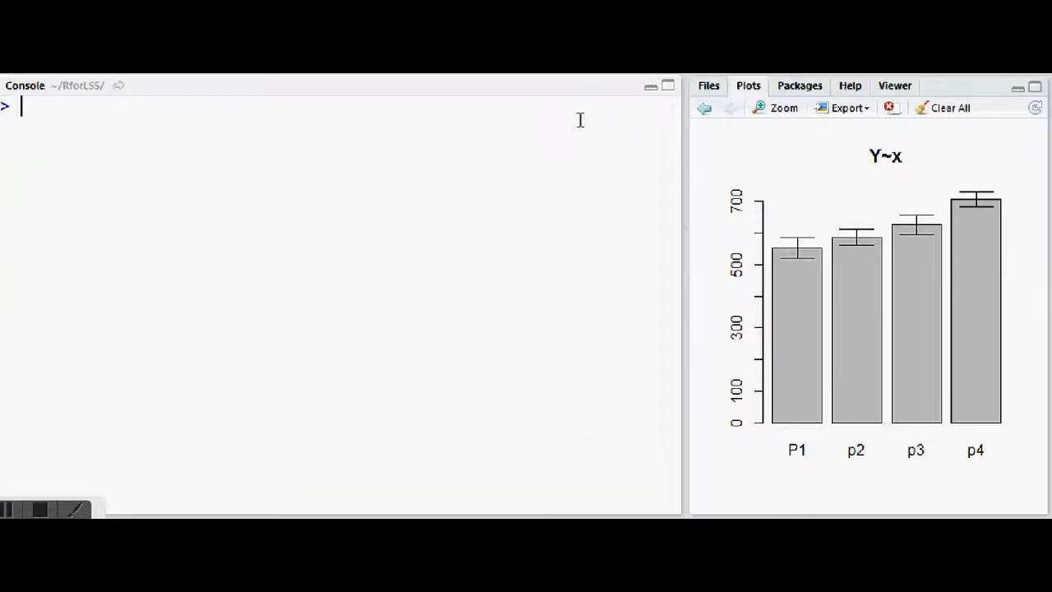
Step: Add comments concluding that the low P-value rejects Ho (typical alpha = 0.05), so at least one power level's mean etch rate differs, which one unknown
key("ctrl+Return")
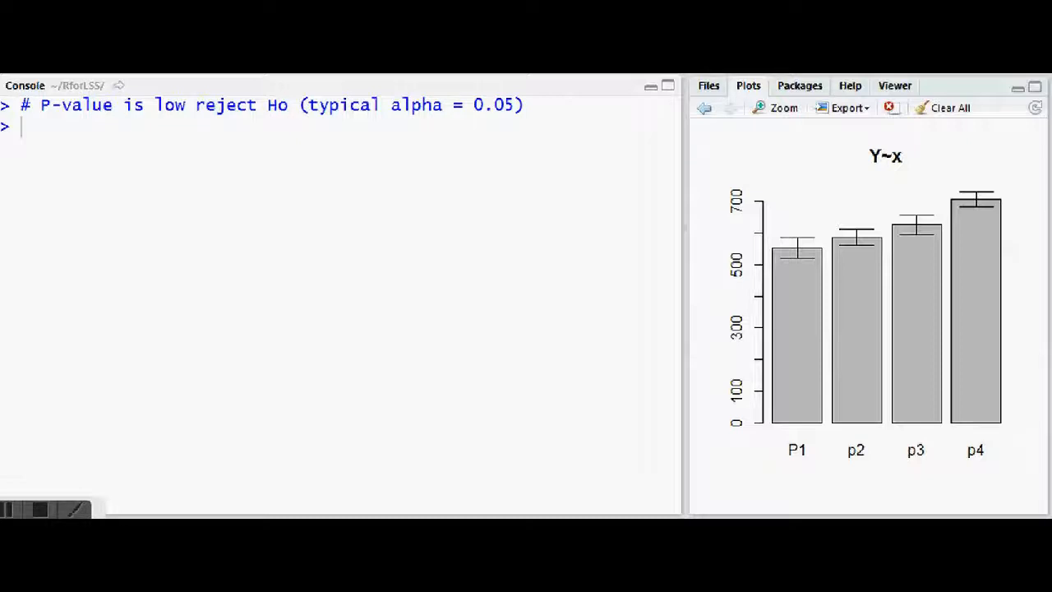
key("ctrl+Return")
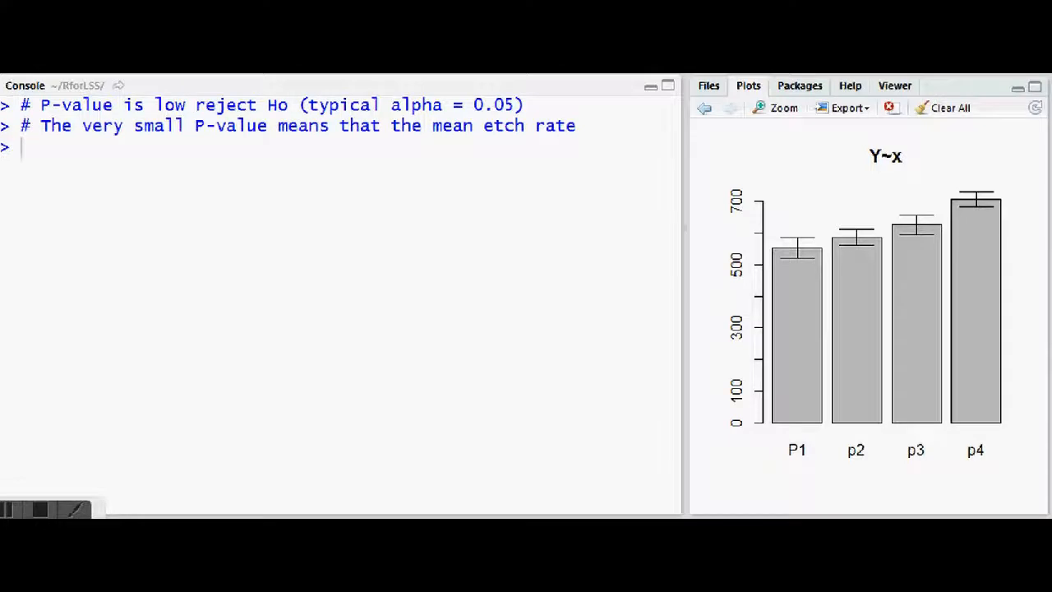
key("ctrl+Return")
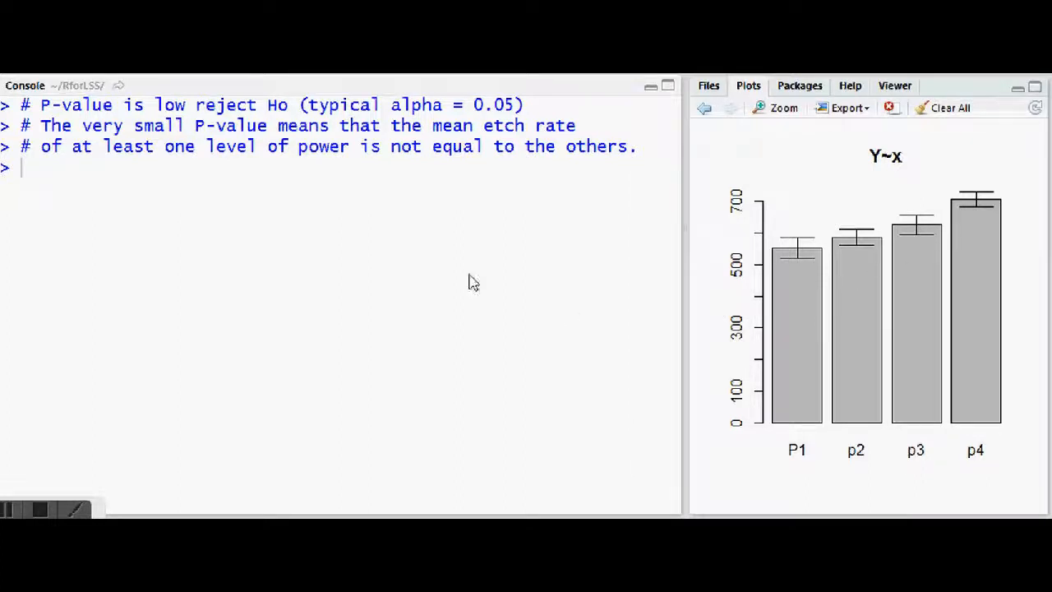
key("ctrl+Return")
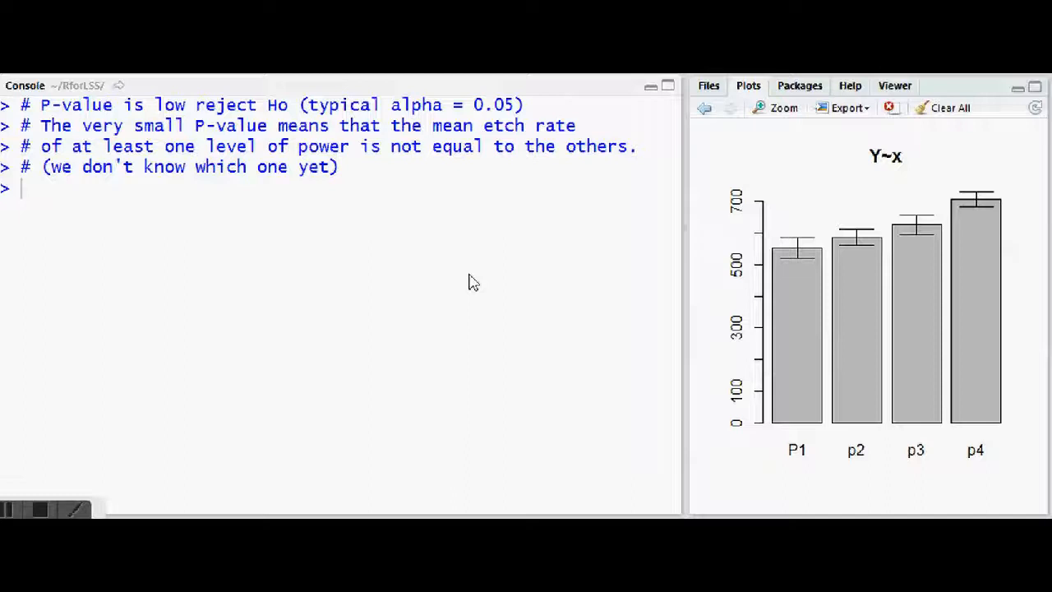
Step: Add comments on checking each subgroup for normality with ad.test(Y) from nortest, needing at least 7 data points, p-value < 0.05 meaning not normally distributed
key("ctrl+Return")
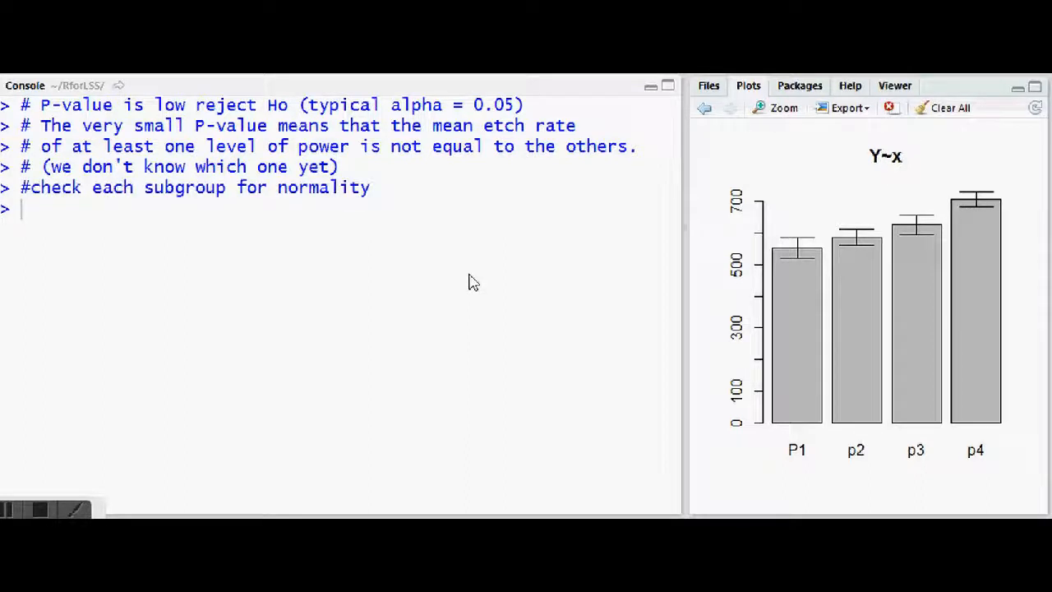
key("ctrl+Return")
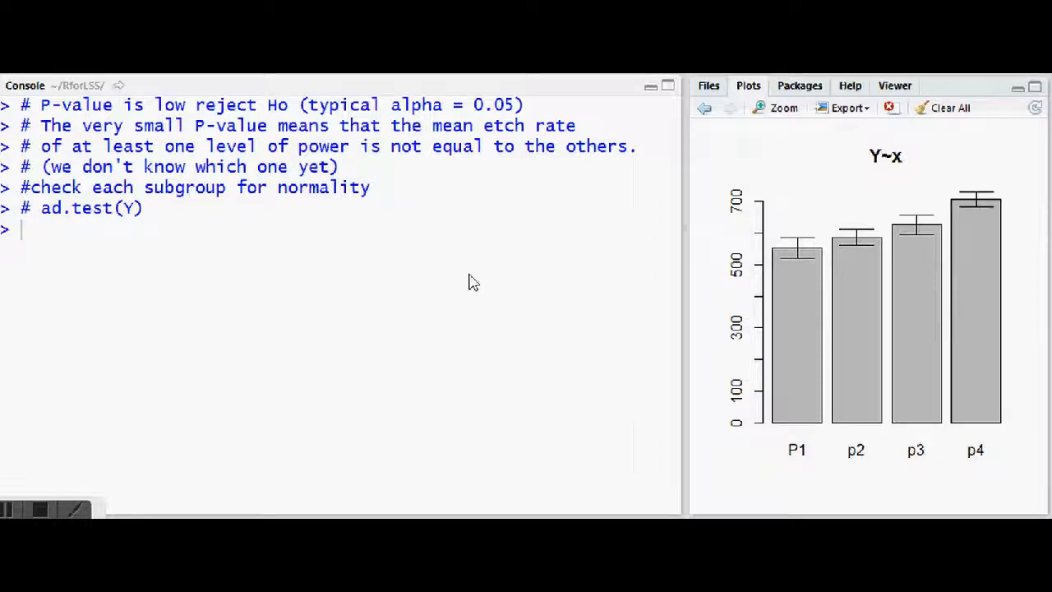
type("# install.packages(\"nortest\") ad.test needs at least 7 data points")
key("Return")
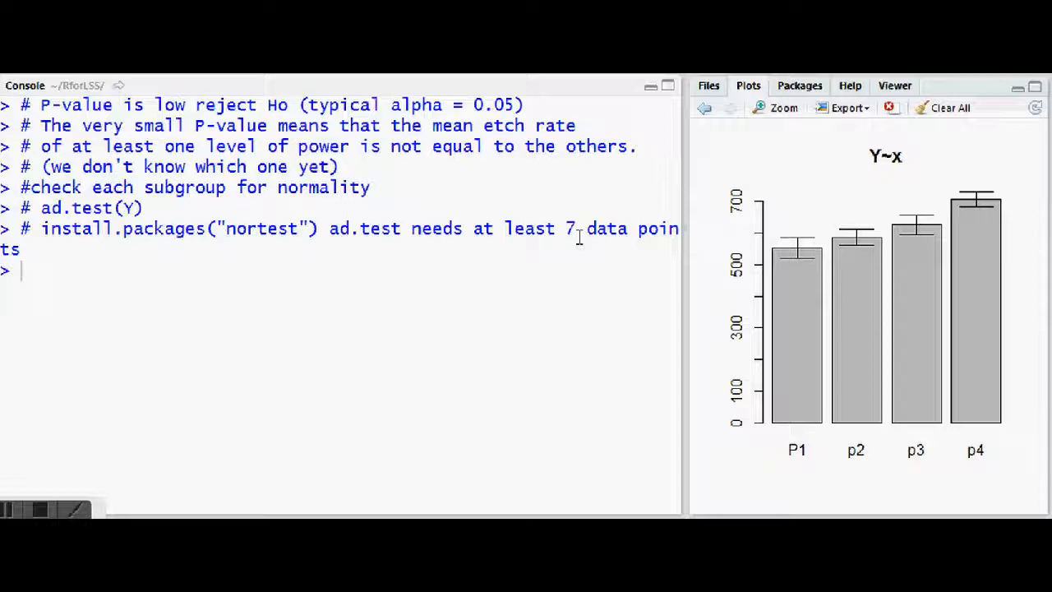
type("# if p-value < 0.05 then not normally distributed")
key("Return")
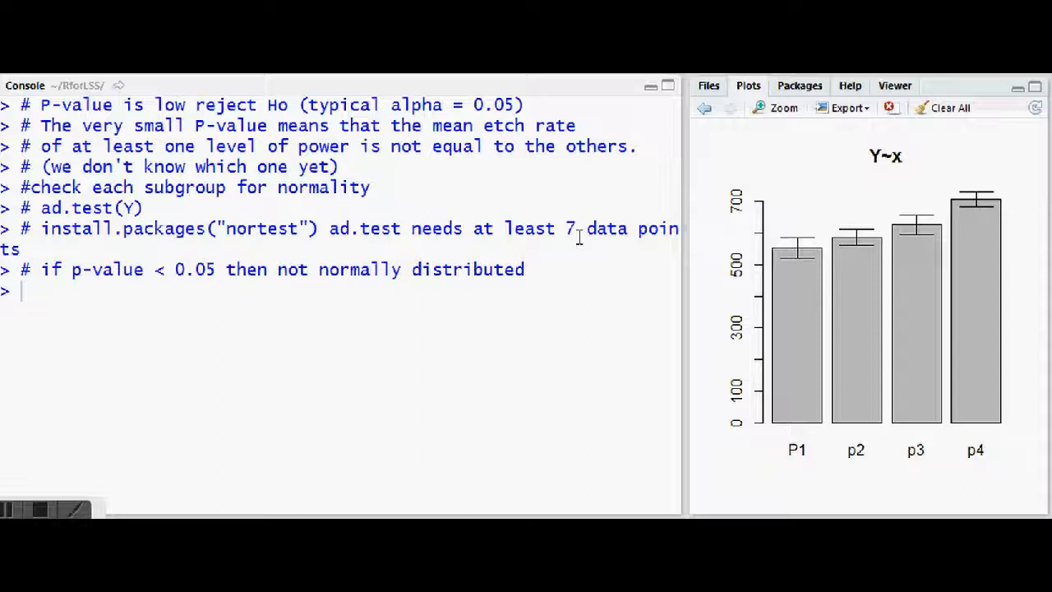
Step: Load the nortest library and run ad.test on etchs$rate for each level of etchs$power using tapply
type("library(nortest)")
key("Return")
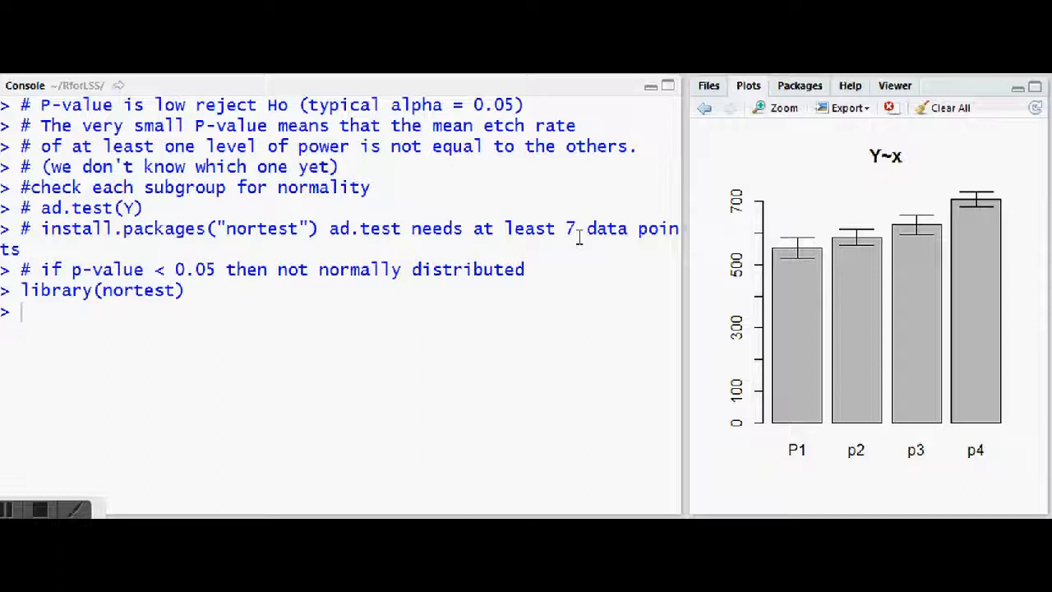
type("tapply(etchs$rate, etchs$power, ad.test)")
key("Return")
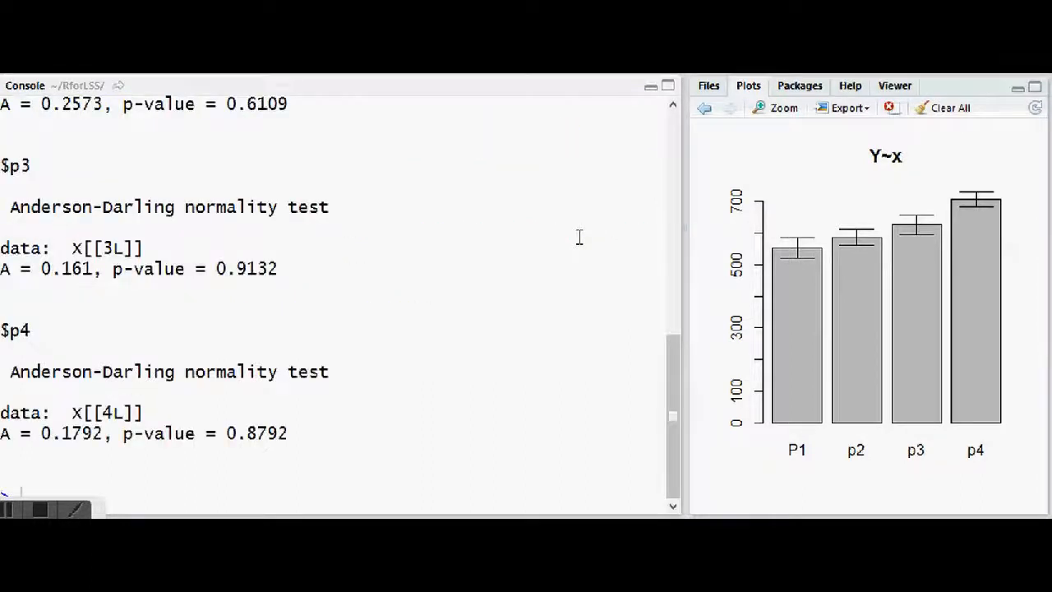
Step: Examine the Anderson-Darling normality test p-values for each power level from P1 to p4
scroll(550, 255, "up", 7)
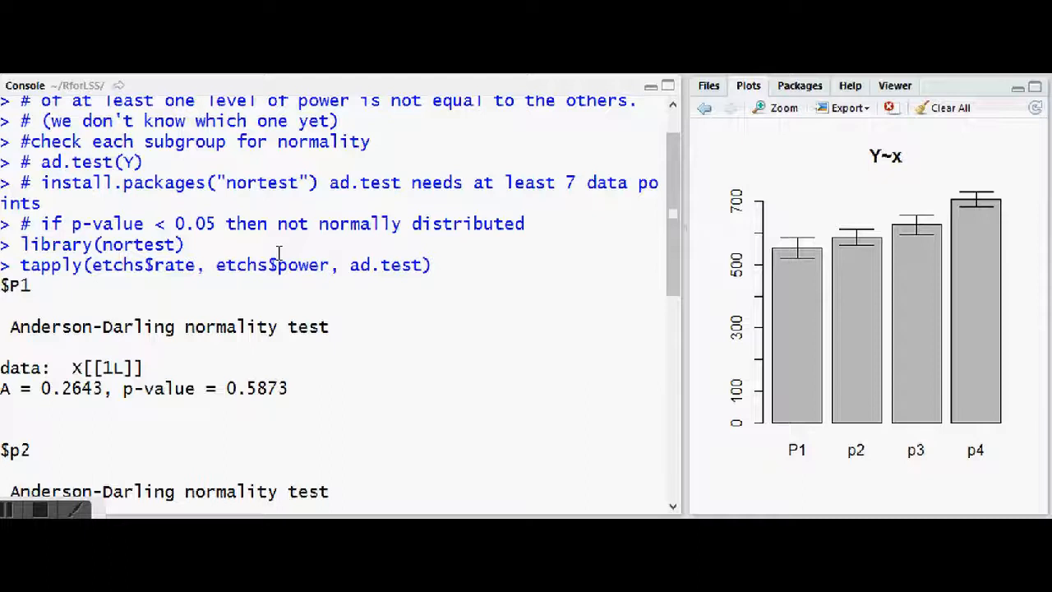
scroll(281, 271, "down", 3)
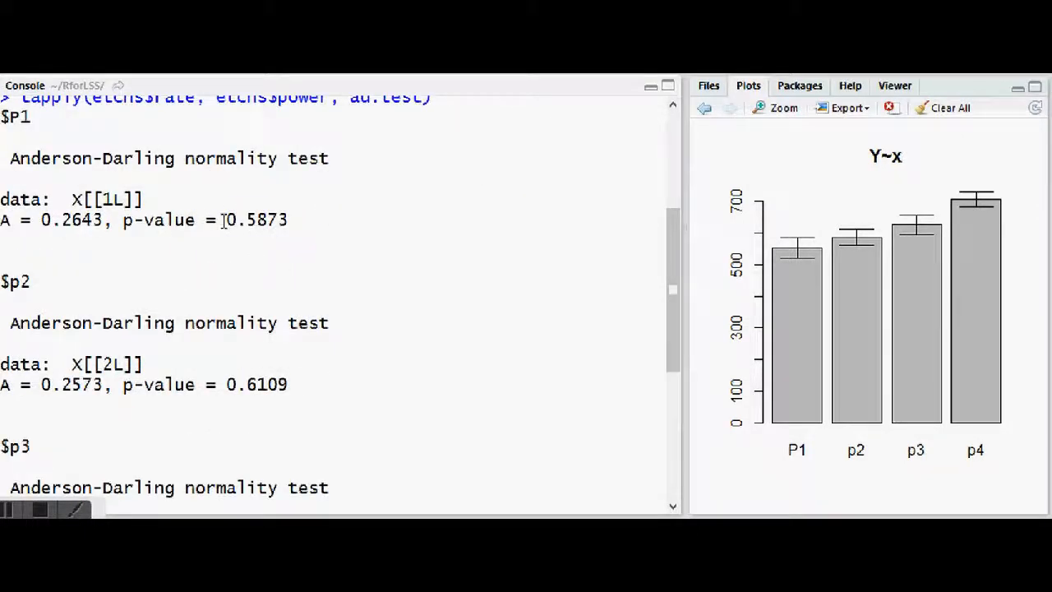
left_click_drag(226, 218, 294, 216)
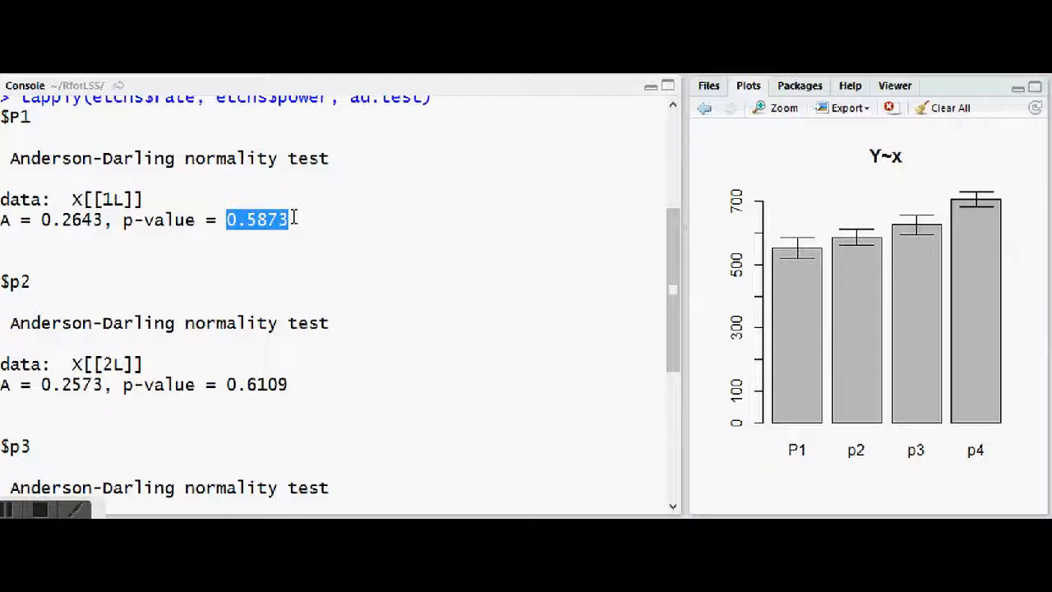
left_click_drag(226, 383, 296, 381)
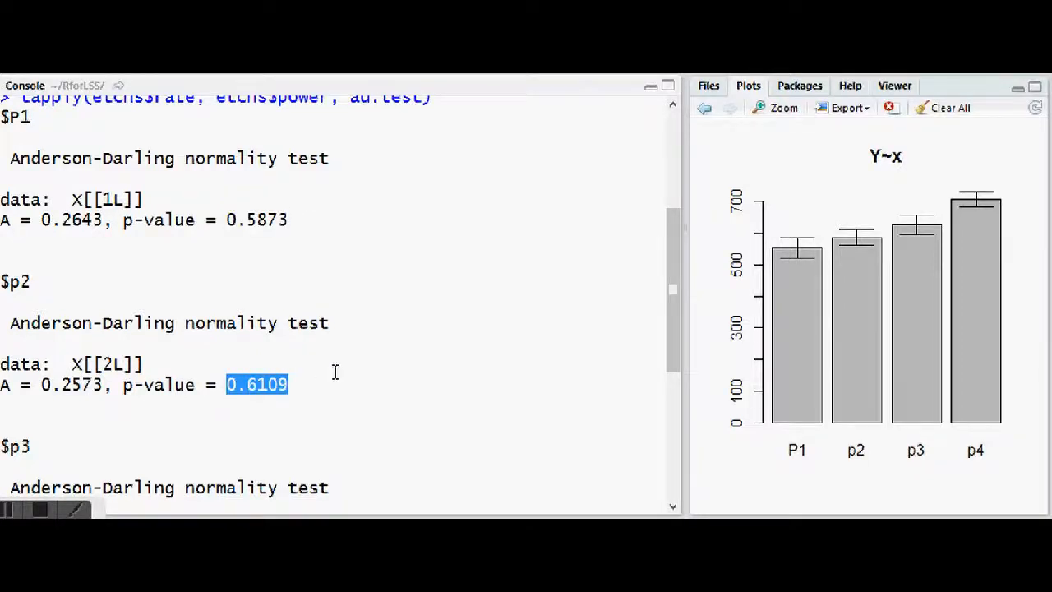
scroll(334, 372, "down", 4)
left_click_drag(215, 325, 282, 320)
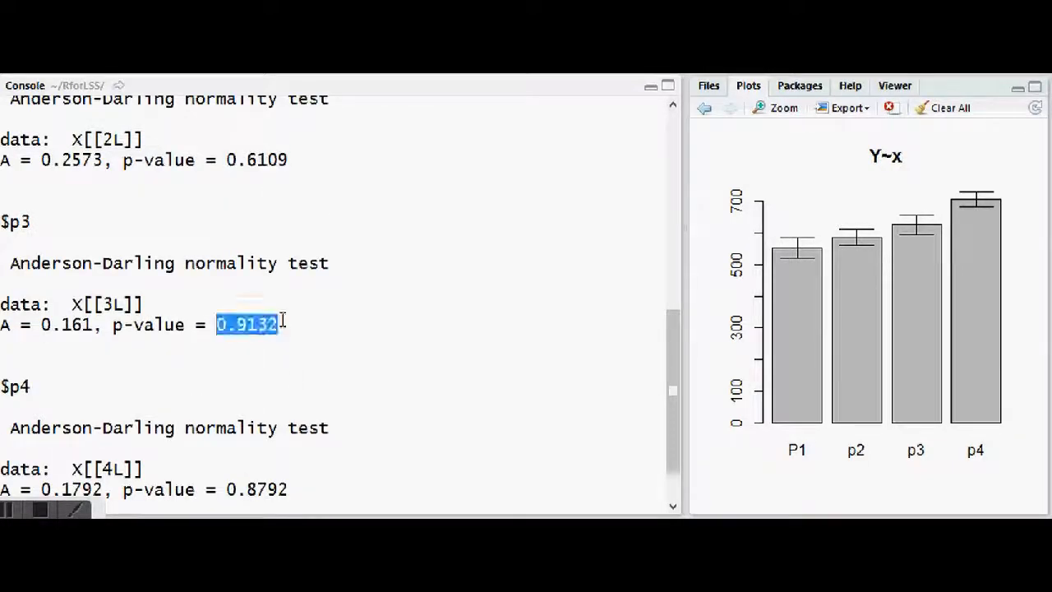
scroll(340, 334, "down", 1)
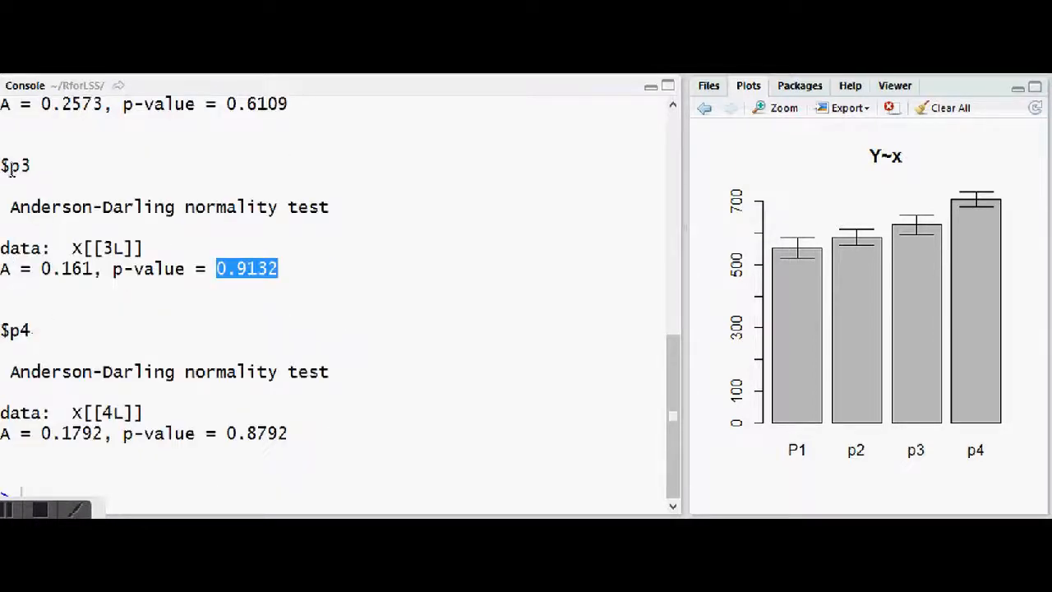
scroll(145, 227, "up", 5)
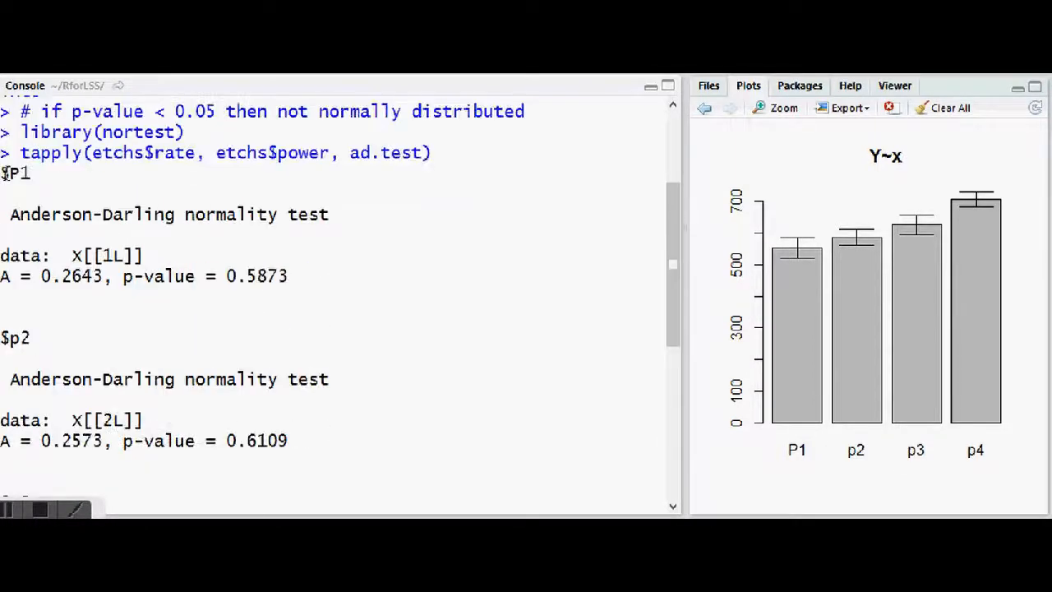
scroll(8, 349, "down", 4)
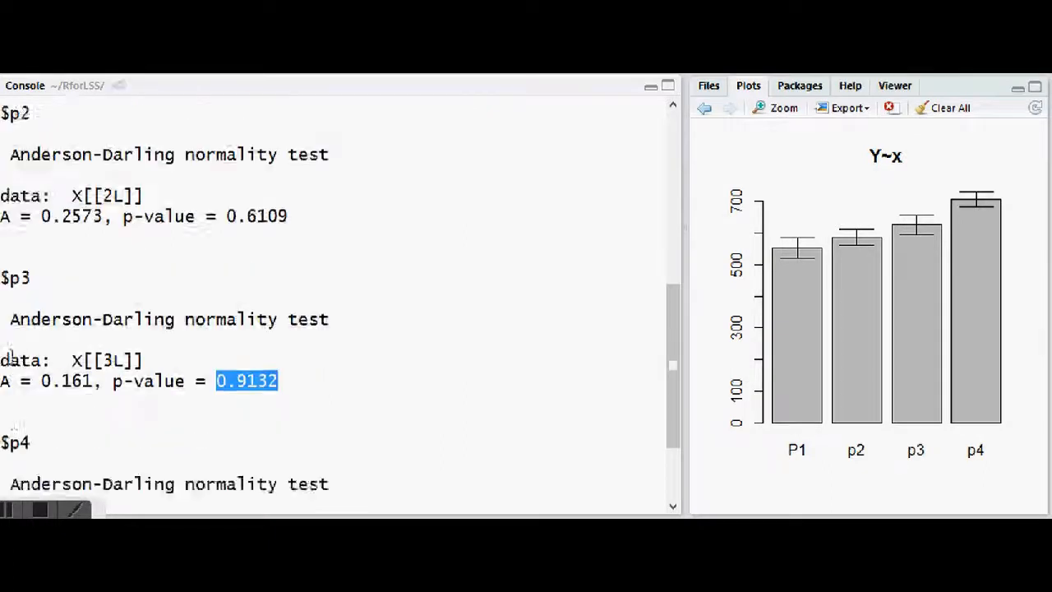
scroll(65, 375, "down", 1)
scroll(251, 333, "down", 1)
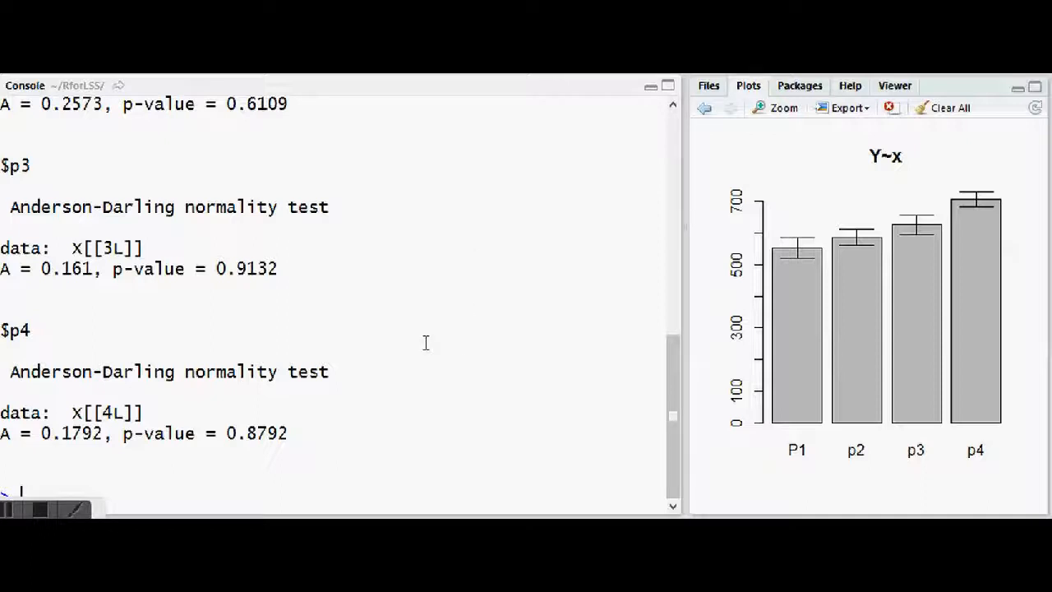
Step: Clear the console, add the comment "#check for equal variance, subgroups normal" and run bartlett.test(rate~power, data=etchs)
key("ctrl+l")
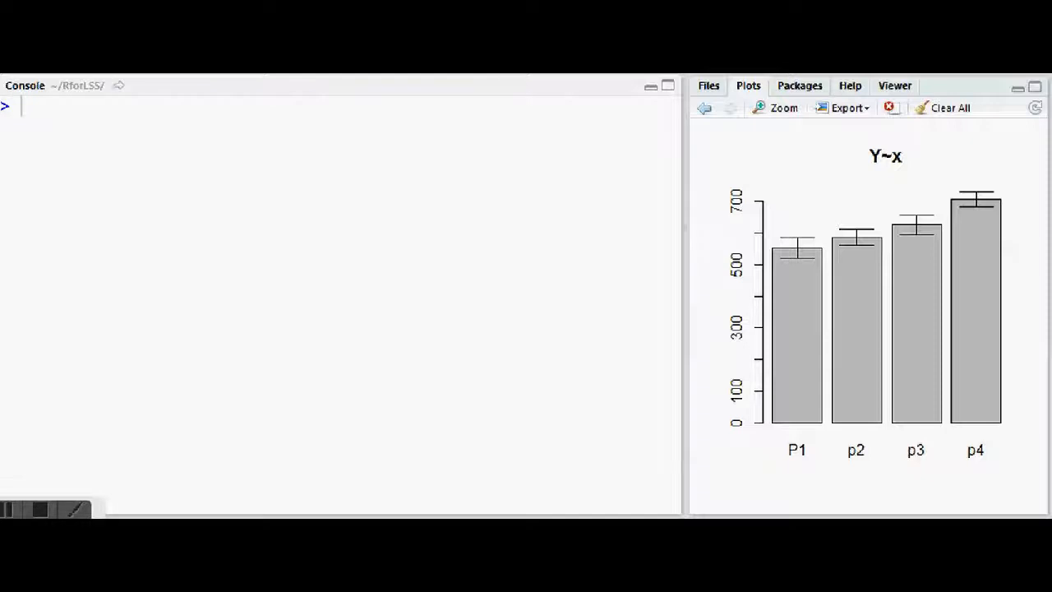
type("s")
key("Return")
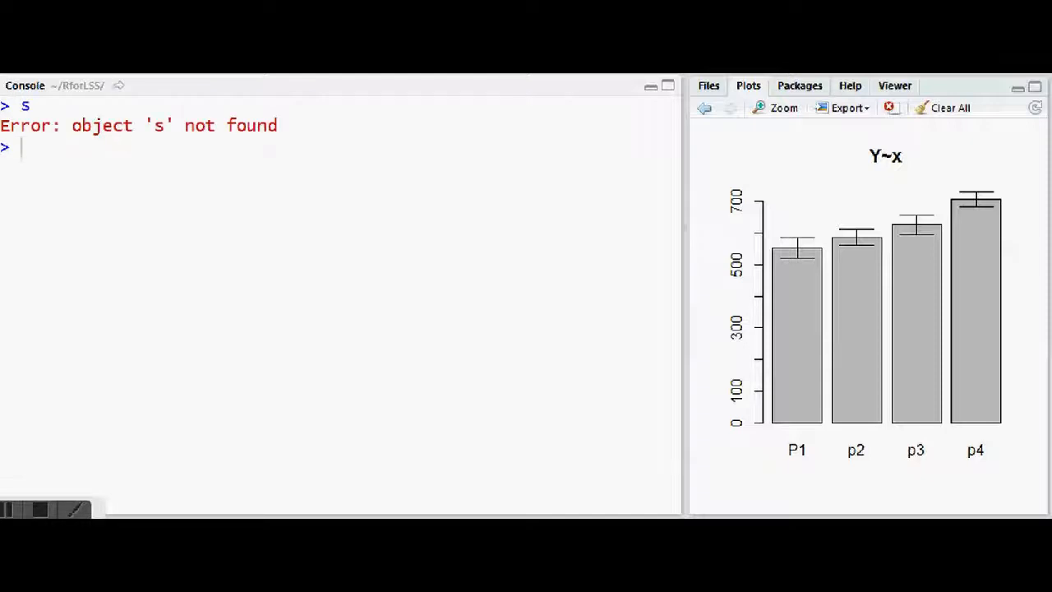
key("ctrl+Return")
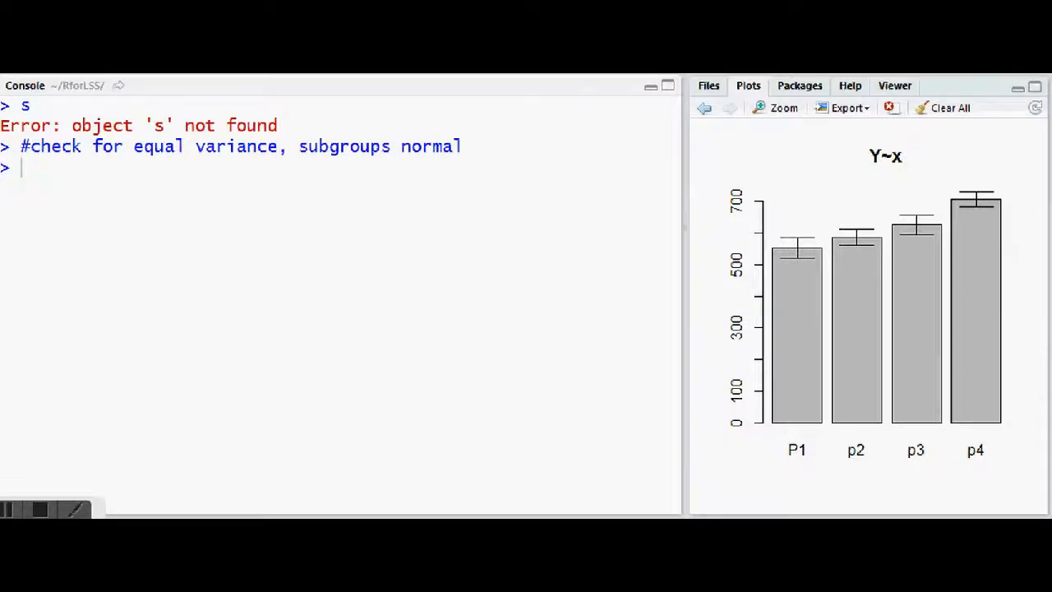
key("ctrl+Return")
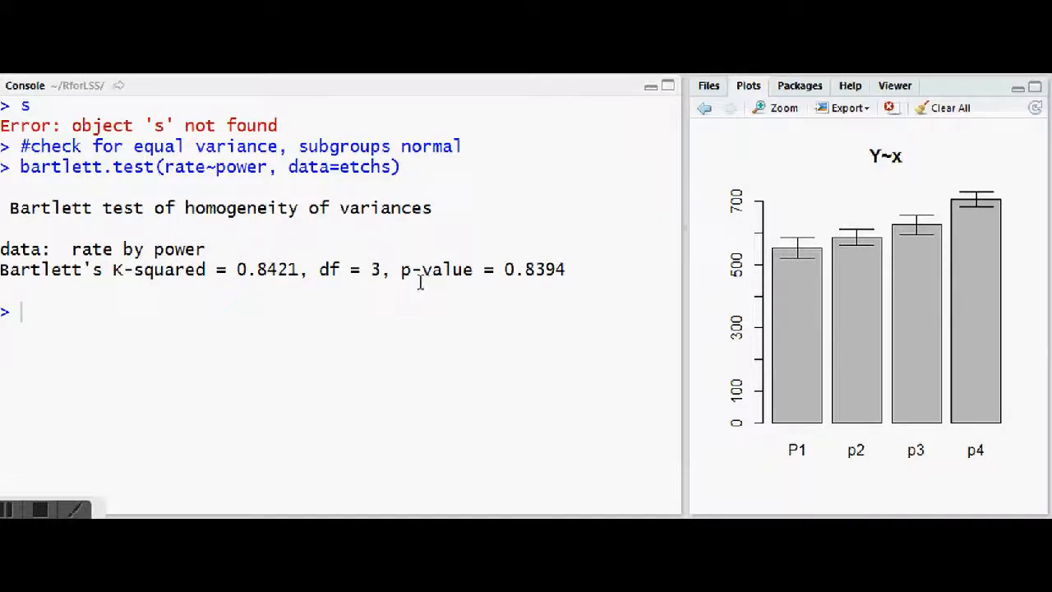
left_click_drag(501, 271, 571, 268)
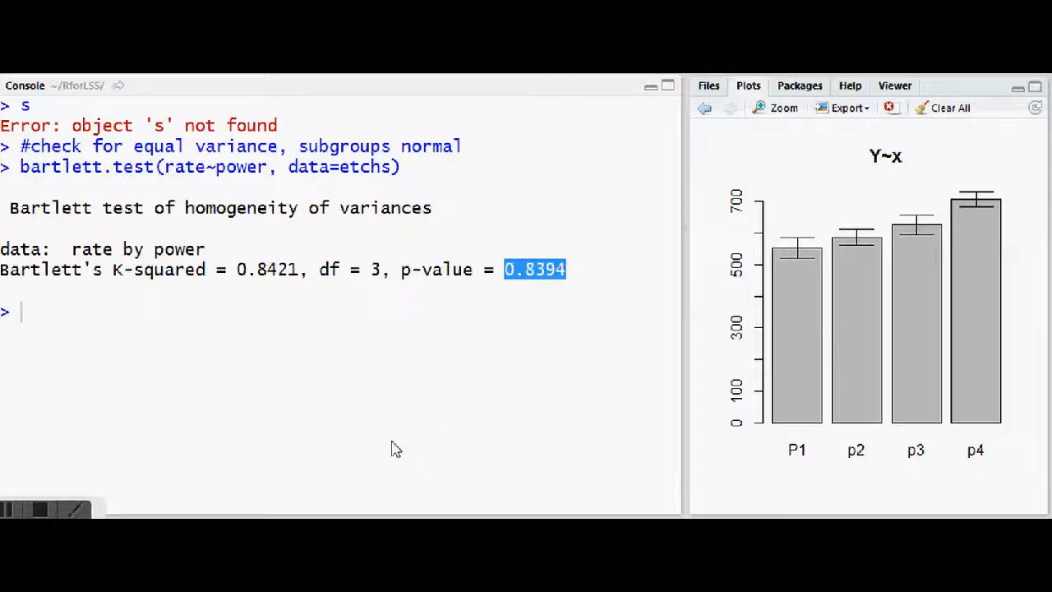
left_click(359, 401)
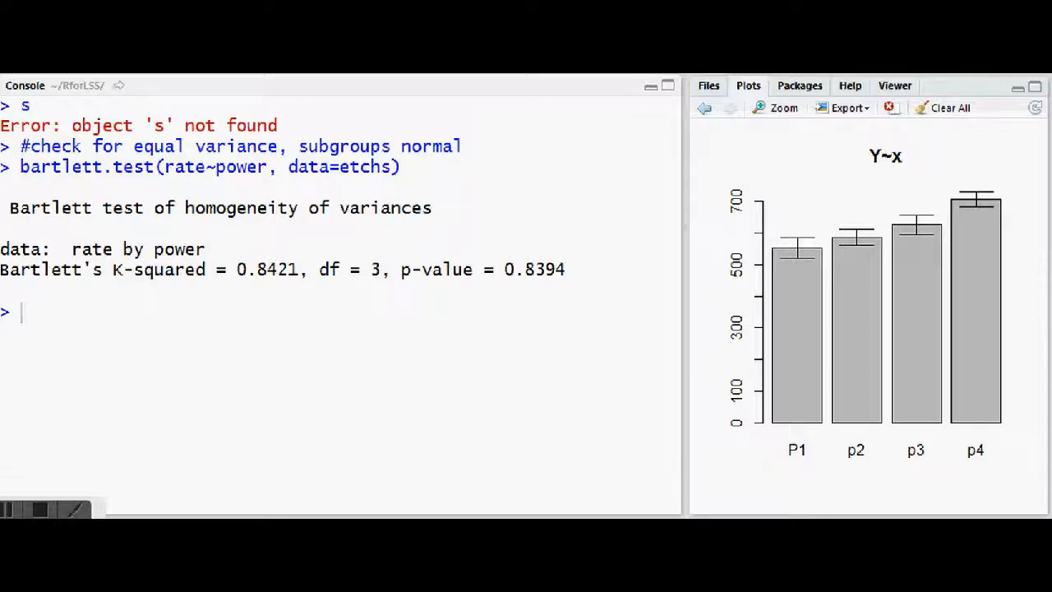
Step: Add the comment "#check for equal variance, subgroups non-normal" and run fligner.test(rate~power, data=etchs)
type("o")
key("Return")
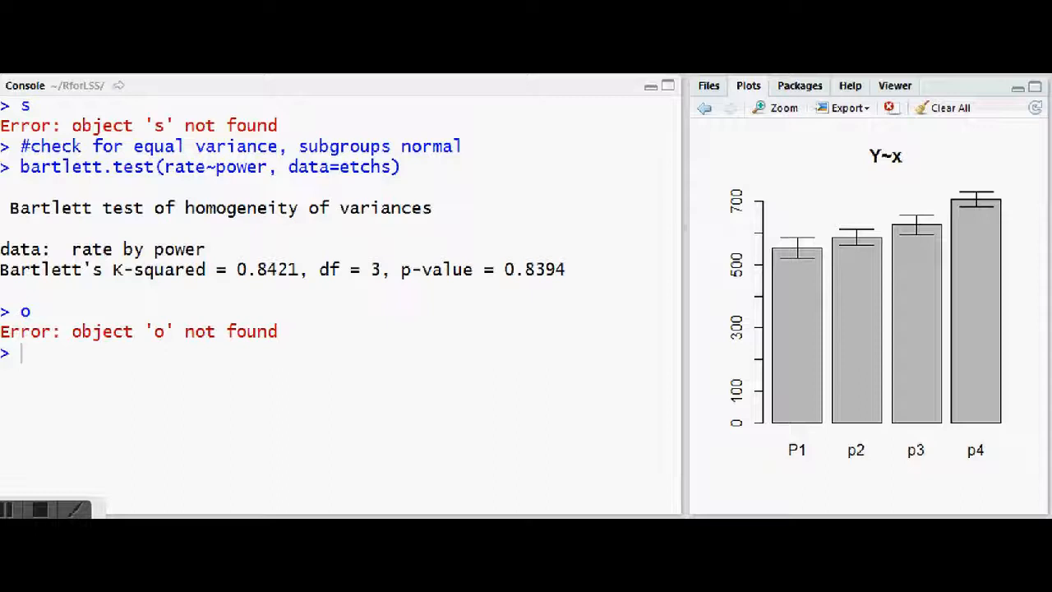
type("#check for equal variance, subgroups non-normal")
key("Return")
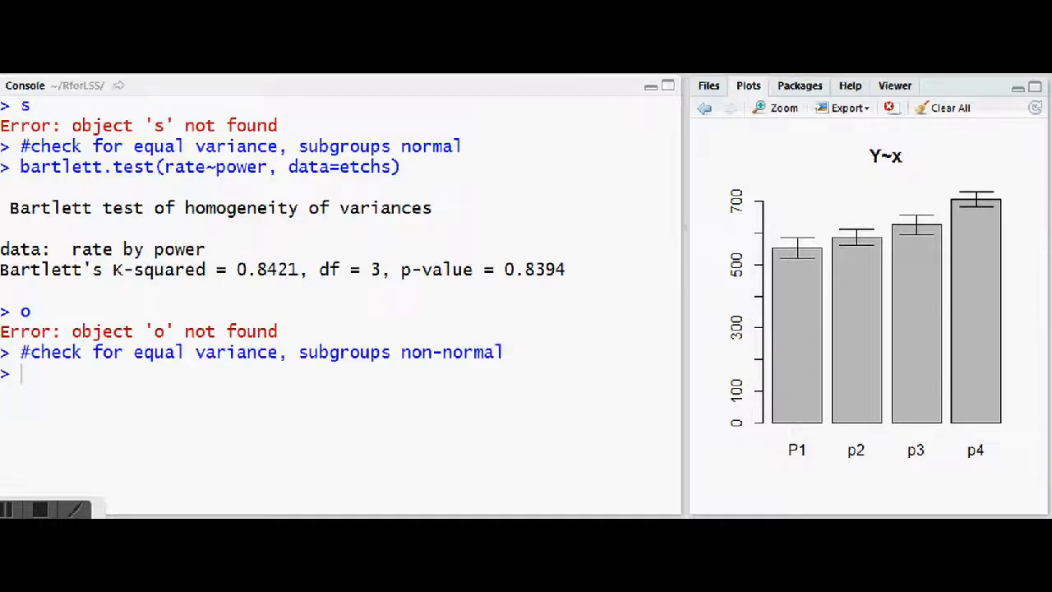
type("fligner.test(rate~power, data=etchs)")
key("Return")
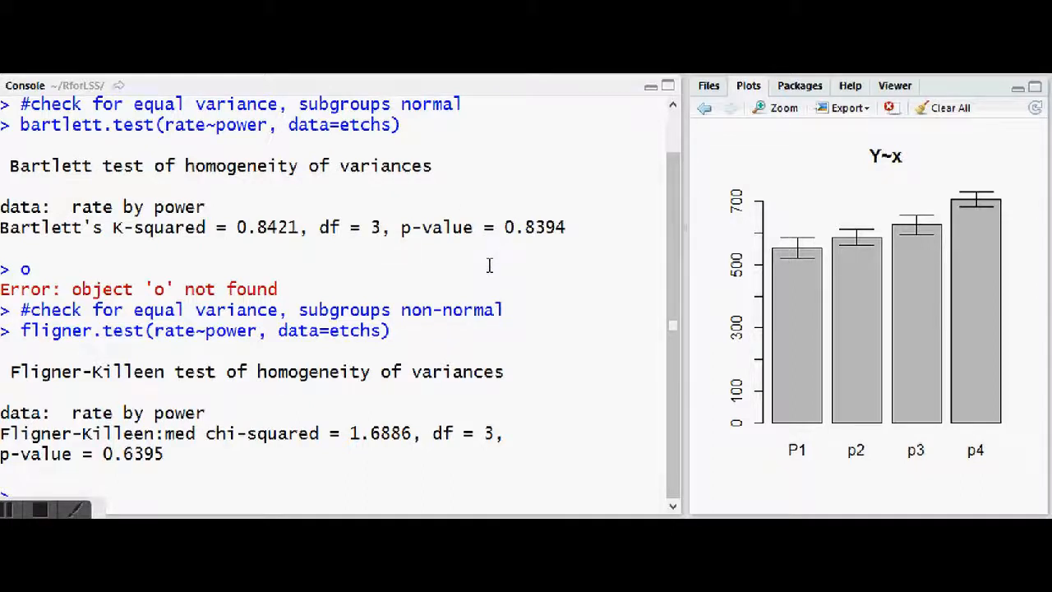
Step: On a cleared console, add the comment "# check residuals" and run plot(etchs_model), stepping through all four diagnostic plots
key("ctrl+l")
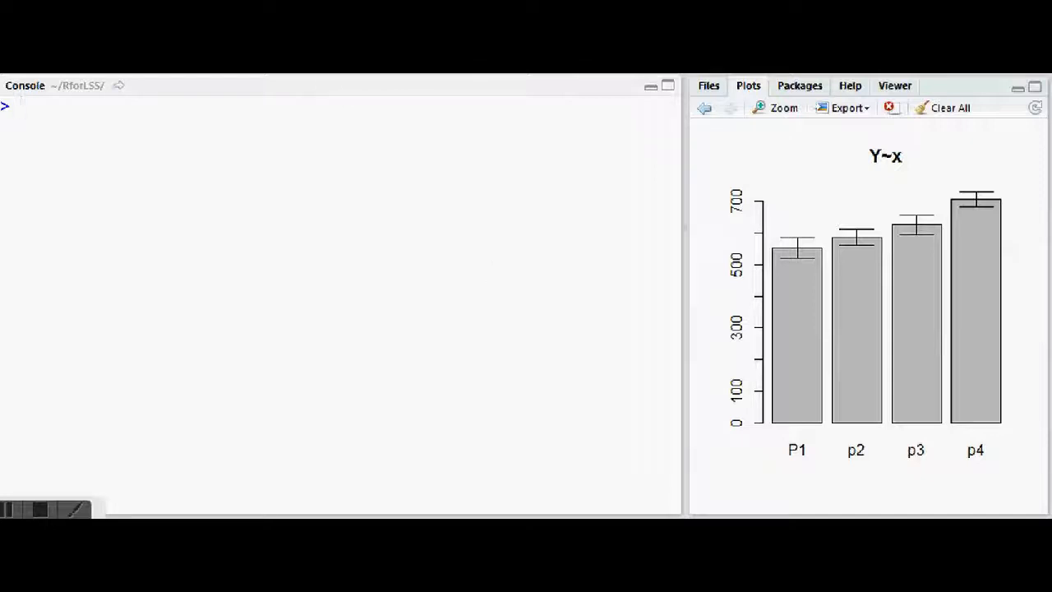
type("# check residuals")
key("Return")
type("plot(etchs_model)")
key("Return")
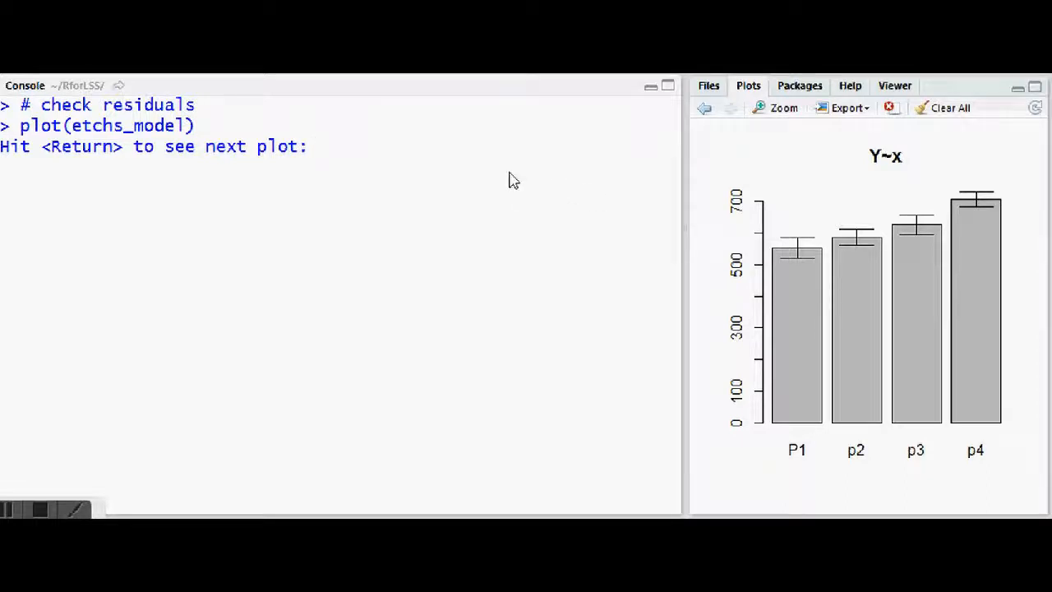
key("Return")
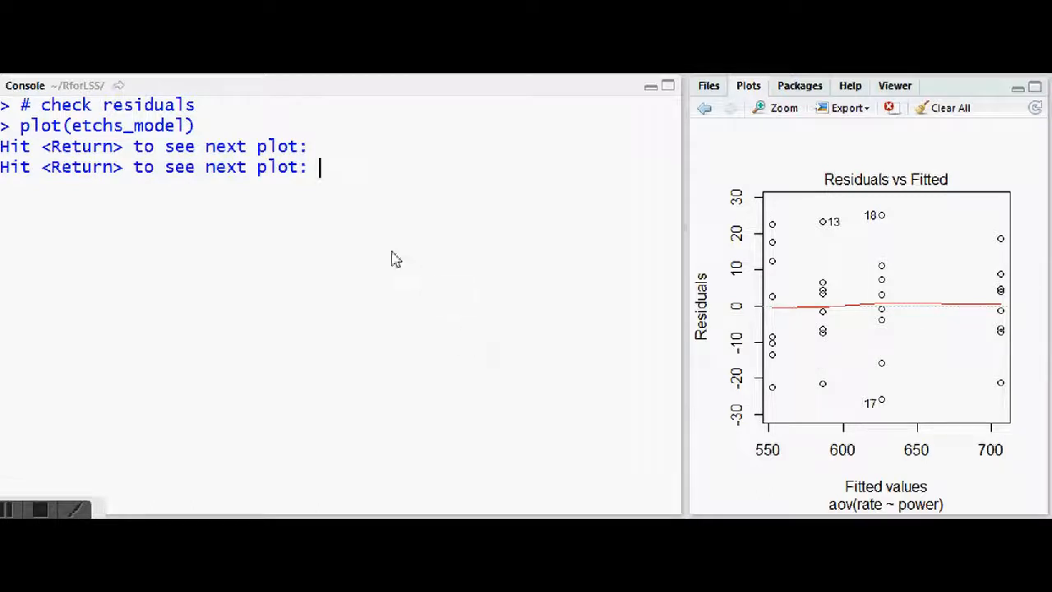
key("Return")
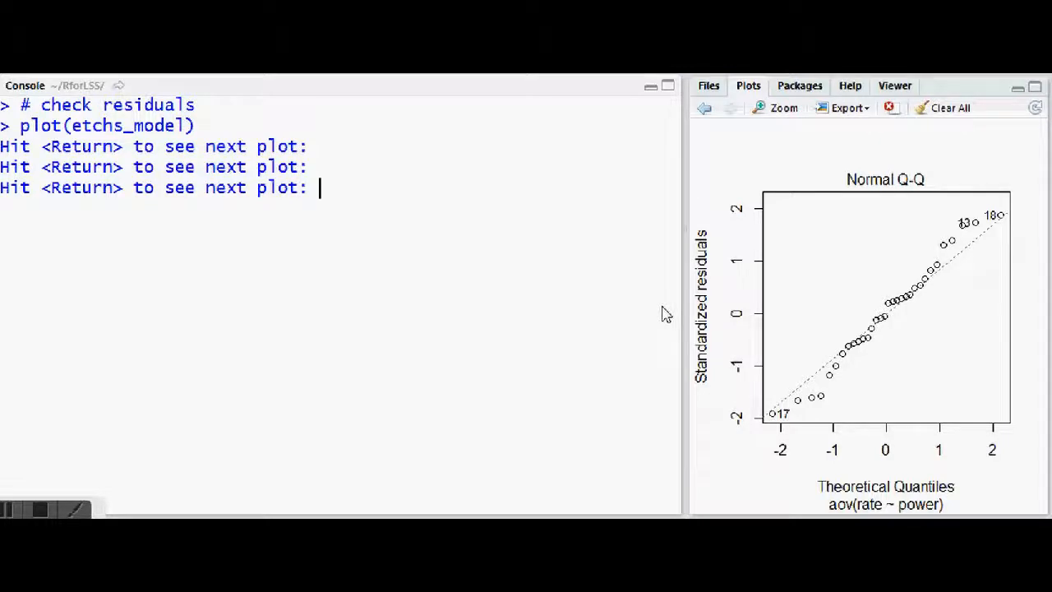
key("Return")
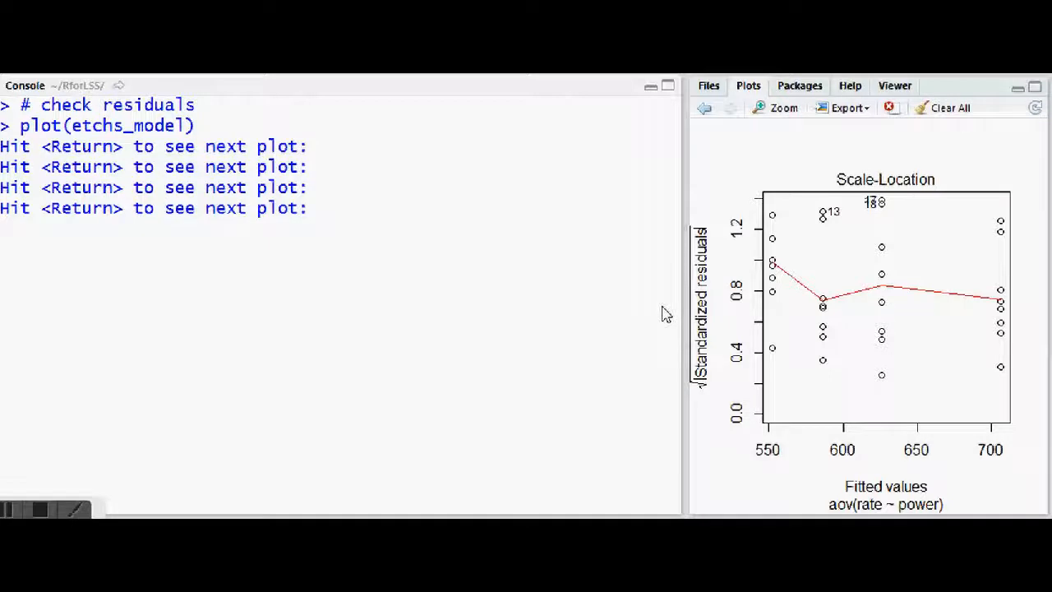
key("Return")
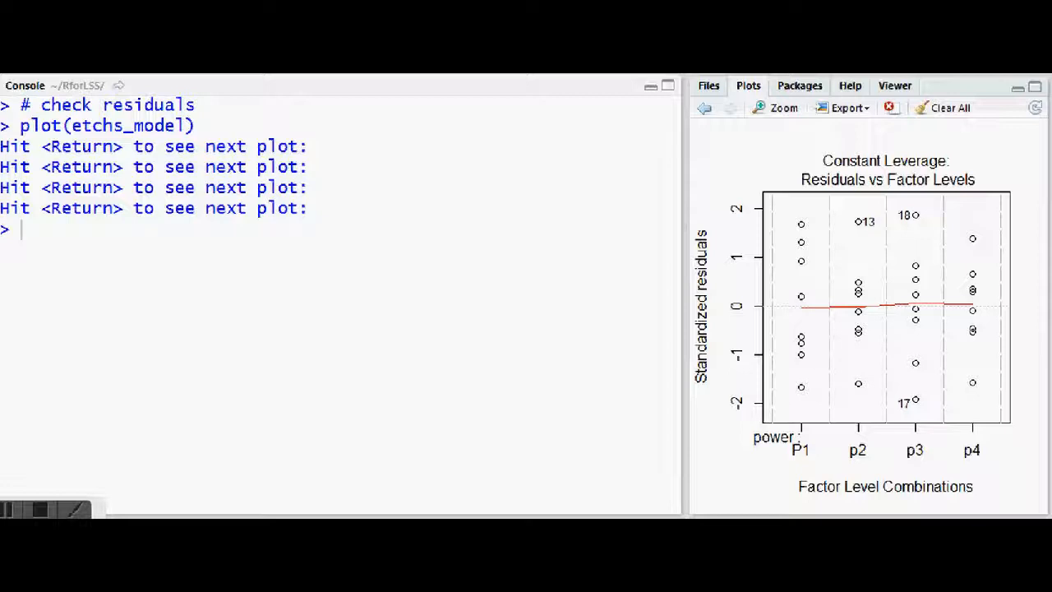
Step: Add the comment "# check for differences by group, which ones are different" and run TukeyHSD(etchs_model)
type("# check for differences by group, which ones are different")
key("Return")
type("TukeyHSD(etchs_model)")
key("Return")
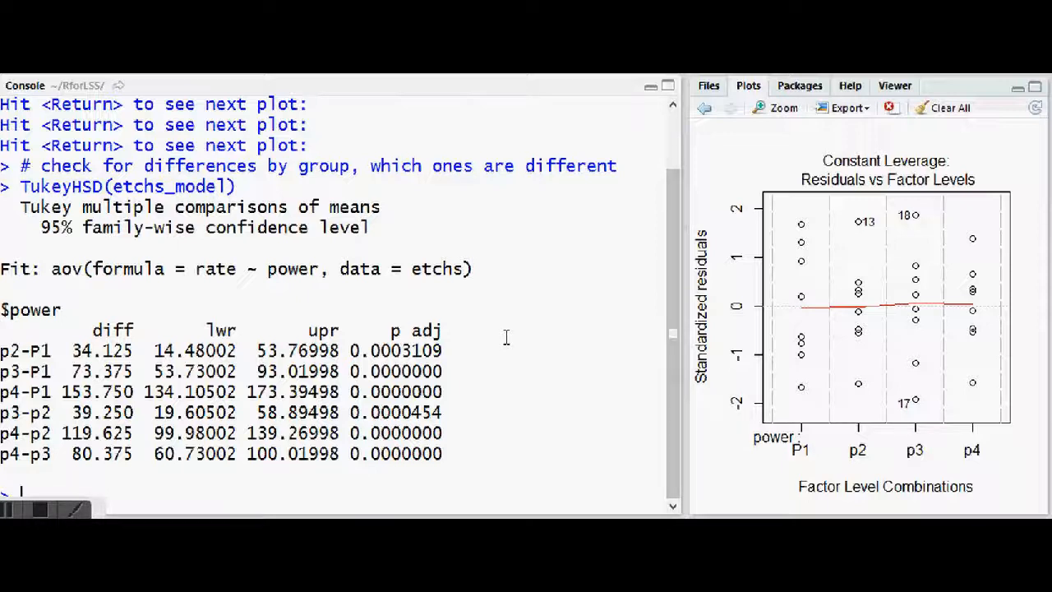
Step: On a cleared console, add comments introducing agricolae for advanced topics, its experimental design purpose and its package installation, and load the agricolae library
key("ctrl+l")
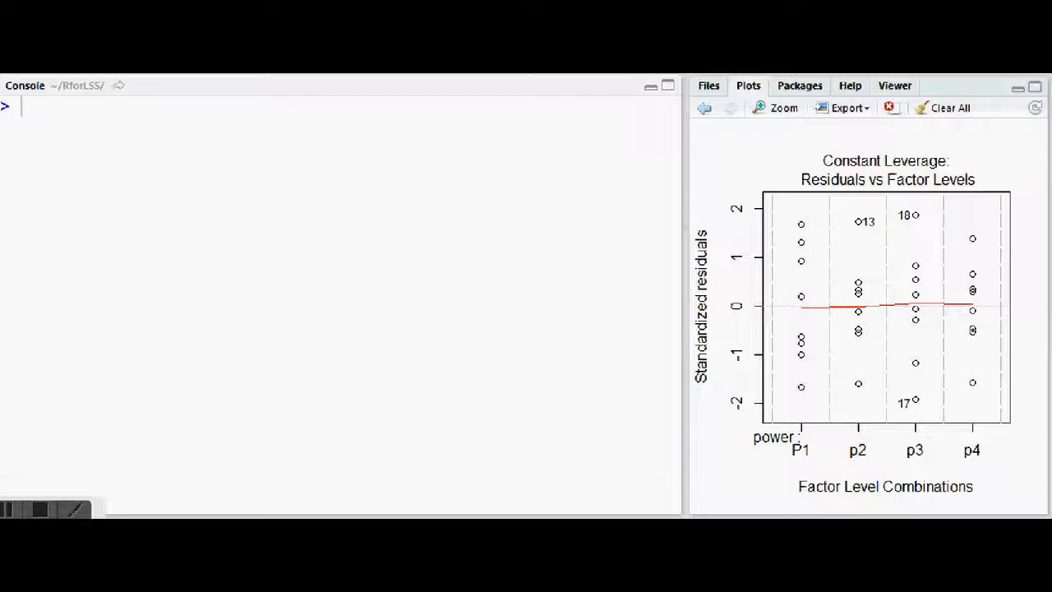
type("# advanced topics using package agricolae")
key("Return")
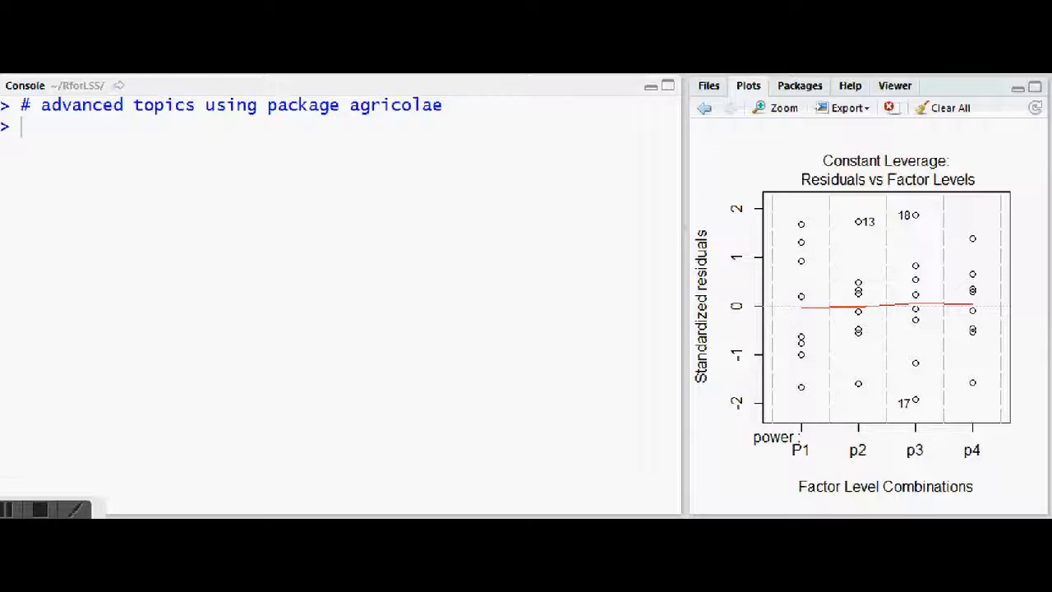
type("# agriculture analysis of experimental designs ?agricolae")
key("Return")
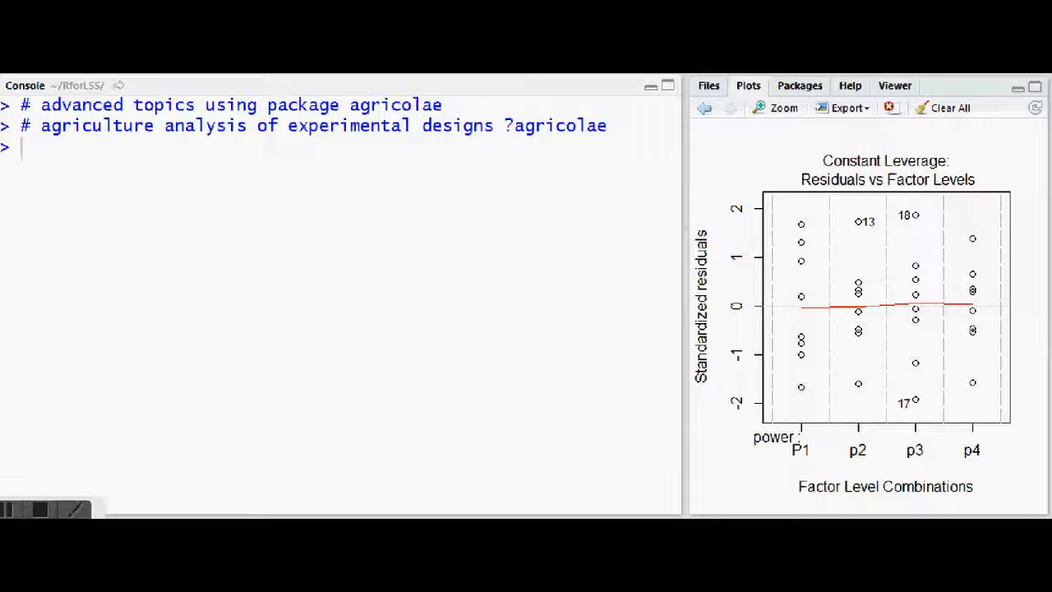
type("# intall.packages(\"agricolae\")")
key("Return")
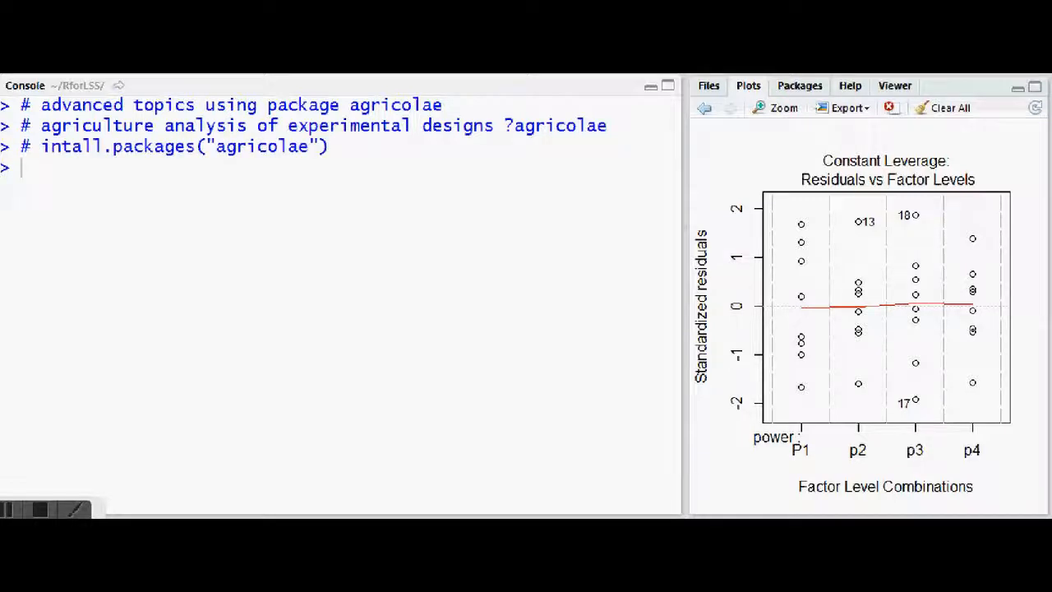
type("library(agricolae)")
key("Return")
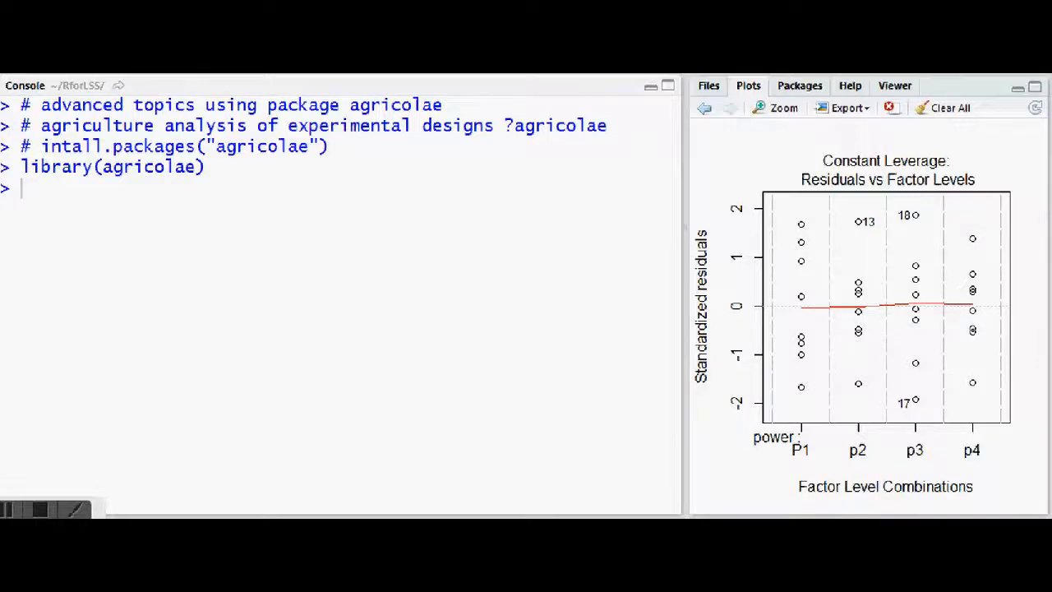
Step: Run etchs_hsd<-HSD.test(etchs_model, "power", console=TRUE) and review the group means and significance output
key("ctrl+Return")
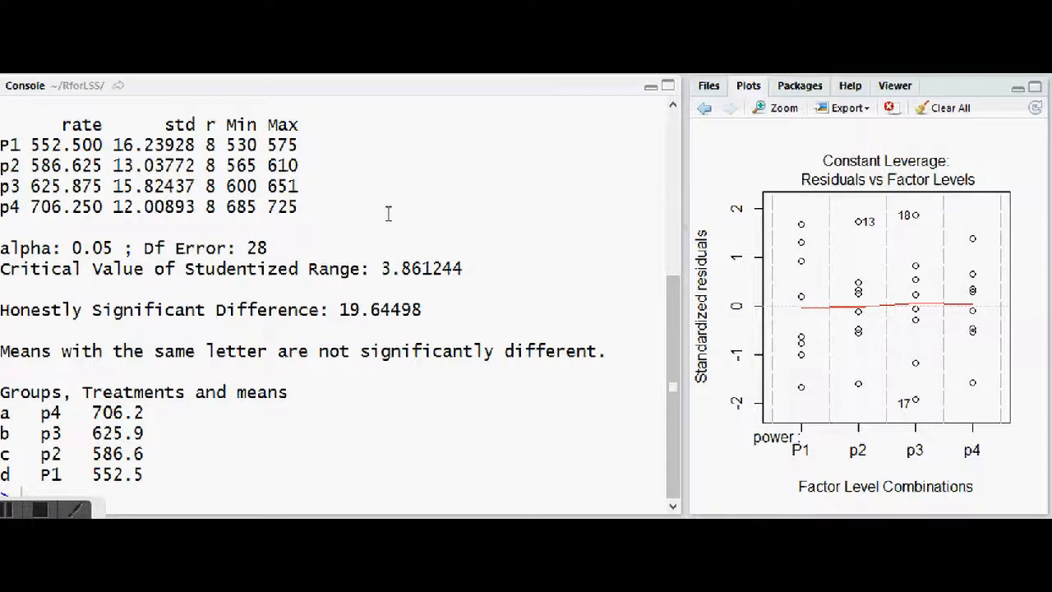
scroll(676, 132, "up", 3)
scroll(676, 111, "up", 5)
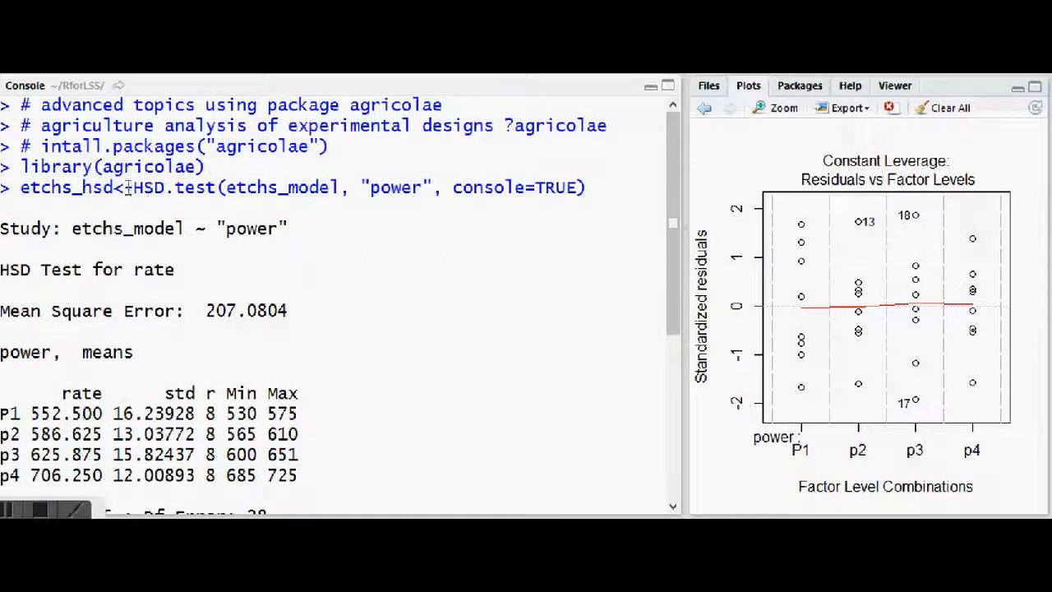
left_click_drag(133, 187, 215, 191)
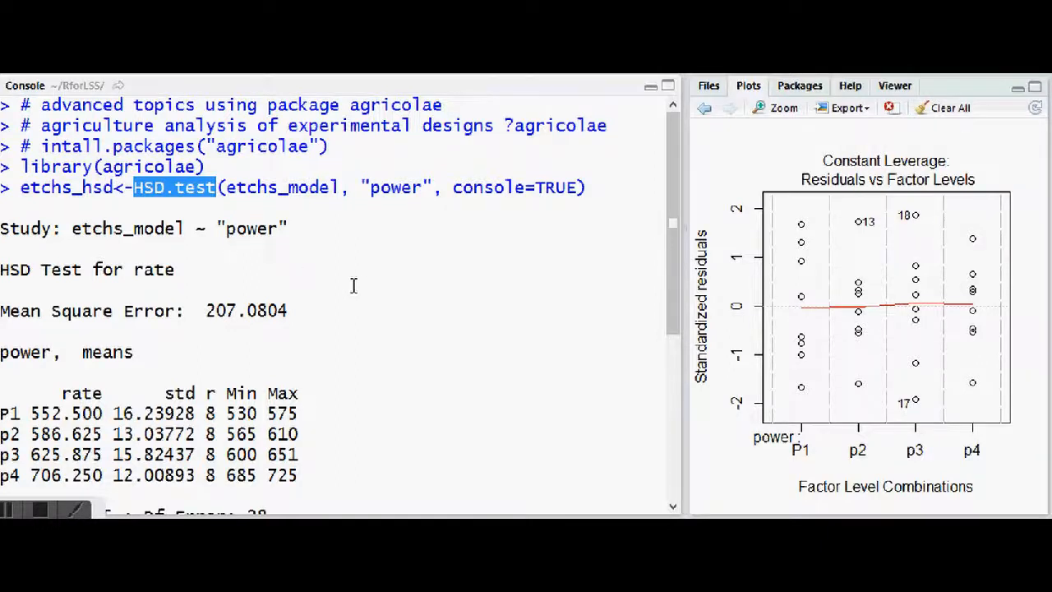
scroll(354, 285, "down", 3)
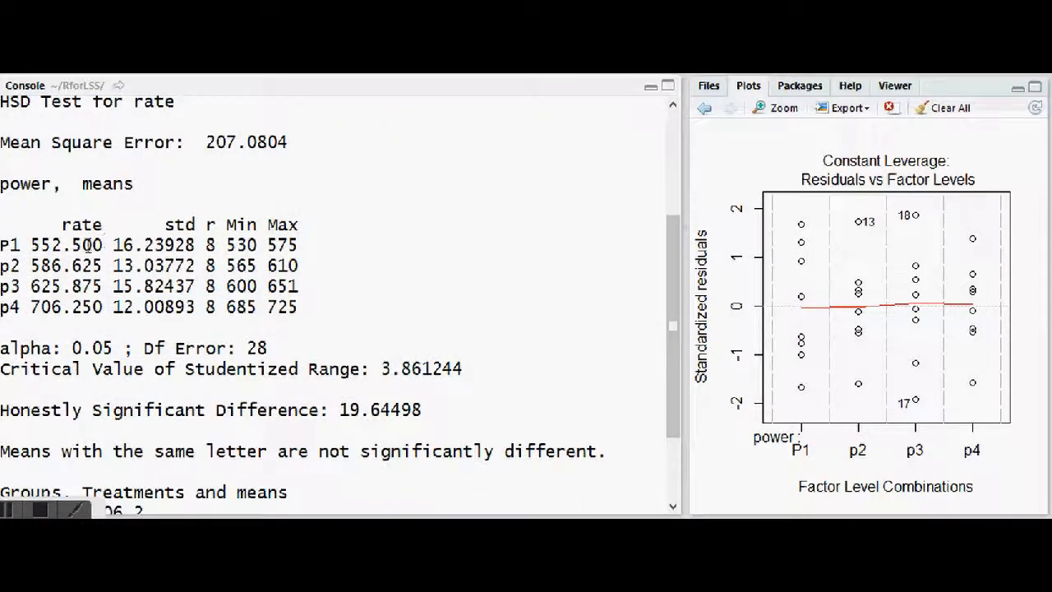
scroll(88, 244, "down", 1)
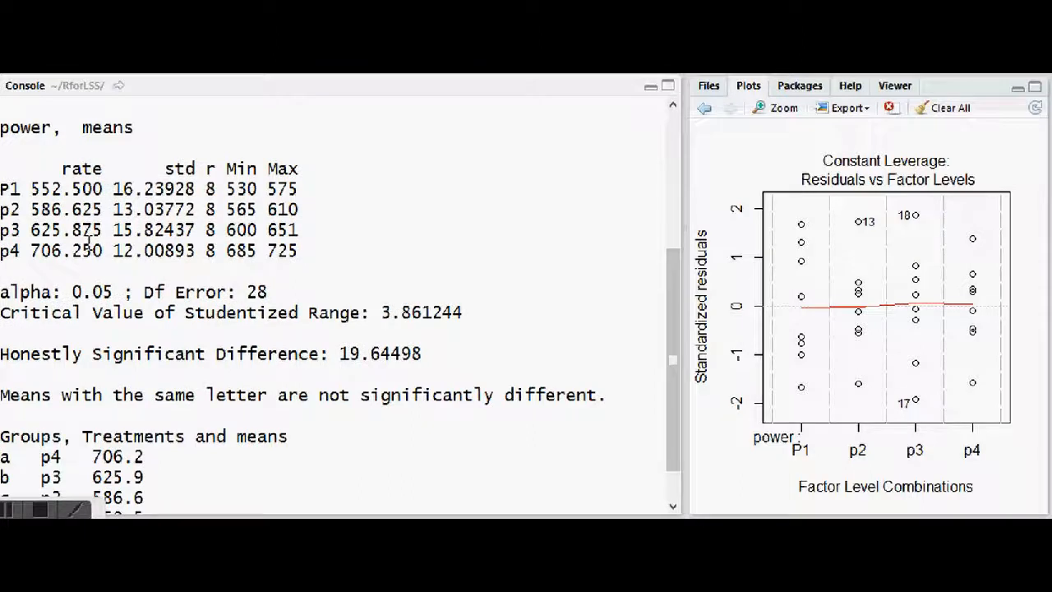
Step: Review the HSD treatment groups, add the comment "# tweak maxy value graph to allow for more room at top" and run maxy=max(etchs_hsd$means)*1.2
scroll(89, 241, "down", 1)
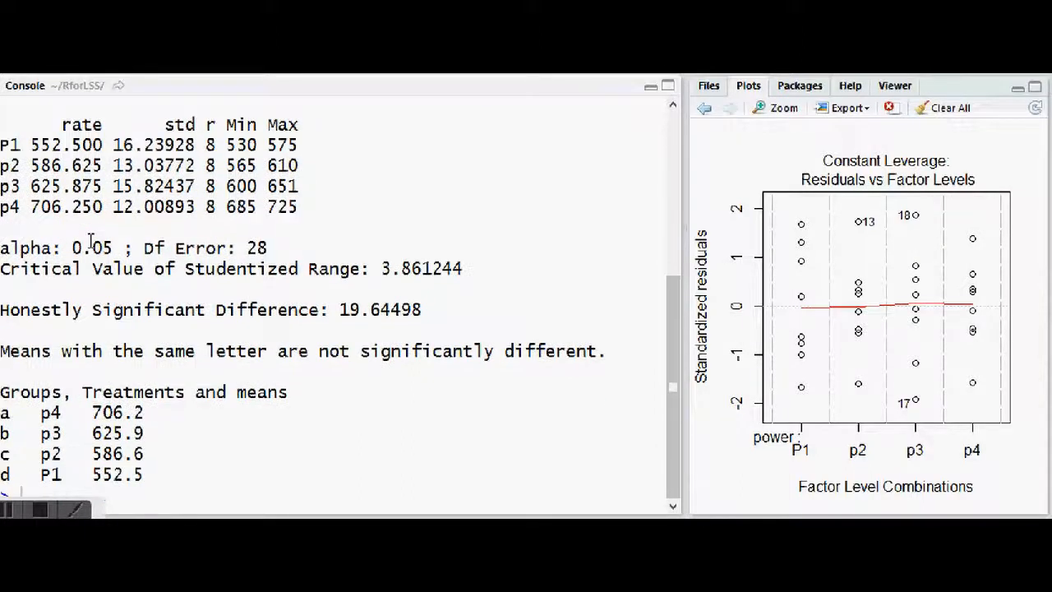
left_click_drag(2, 393, 148, 475)
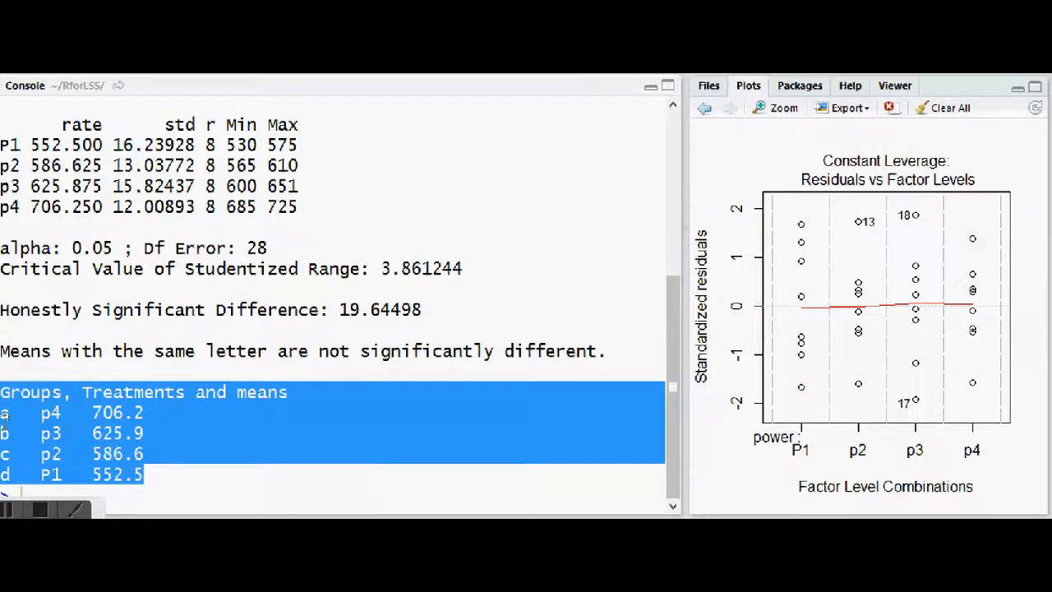
left_click(5, 414)
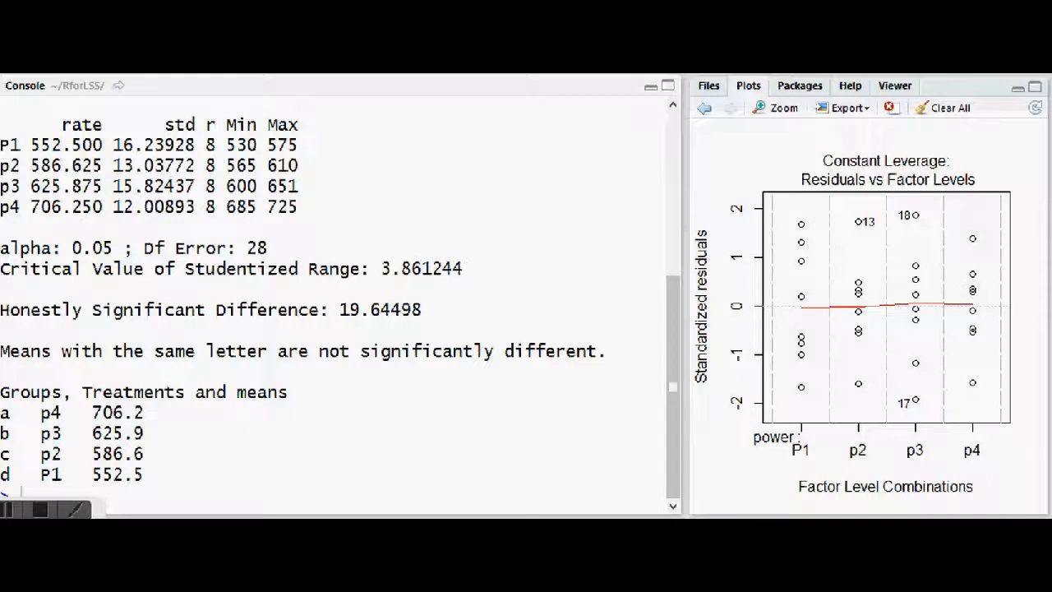
key("ctrl+Return")
key("ctrl+Return")
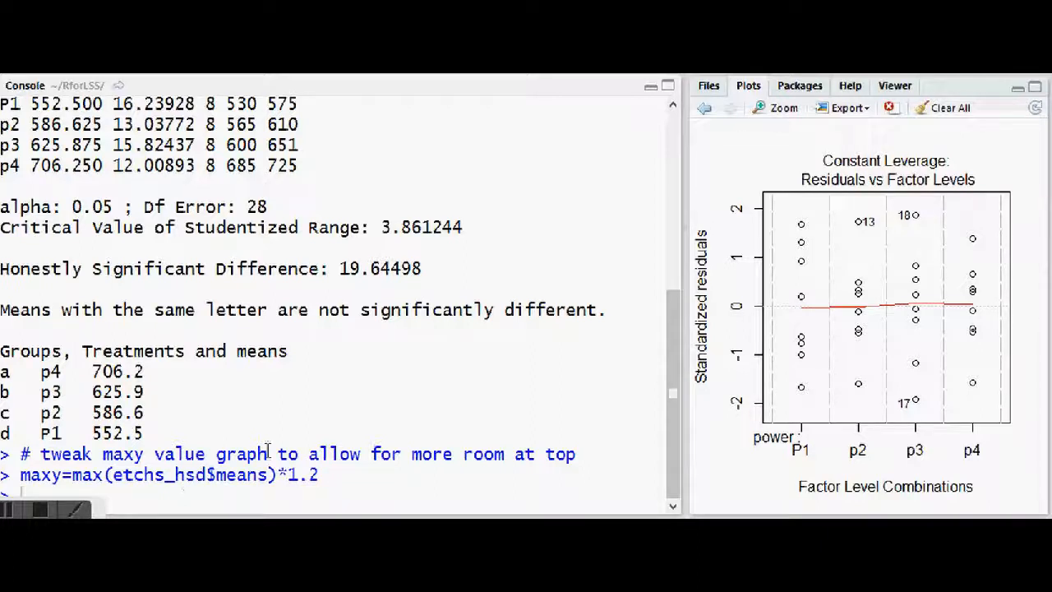
Step: On a cleared console, run bar.group(etchs_hsd$groups, ylim=c(0,maxy)) and add closing comments with the title "R for LSS", the author's name and contact details
key("ctrl+l")
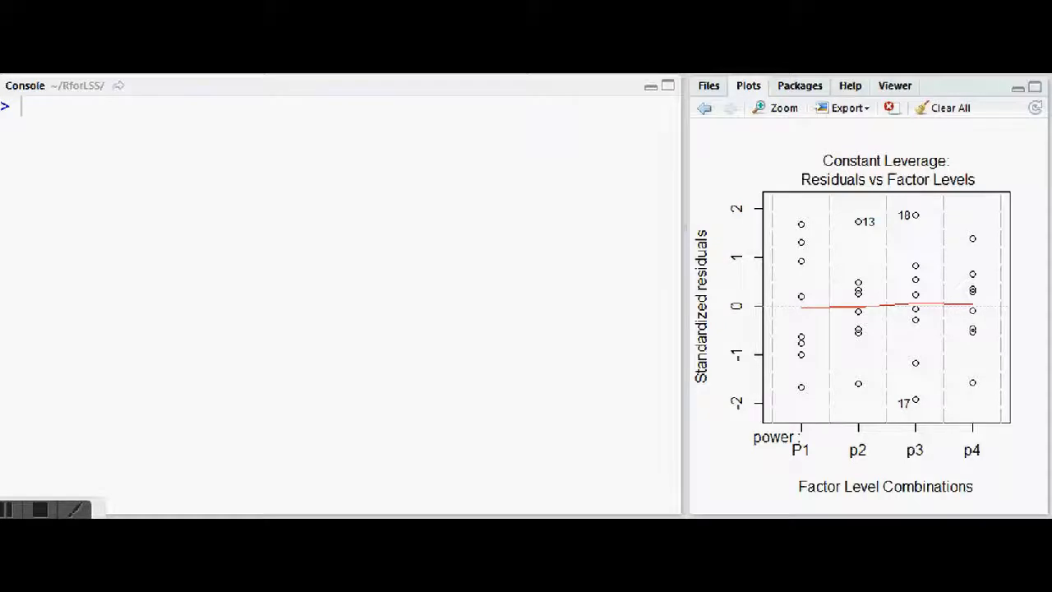
type("bar.group(etchs_hsd$groups, ylim=c(0,maxy))")
key("Return")
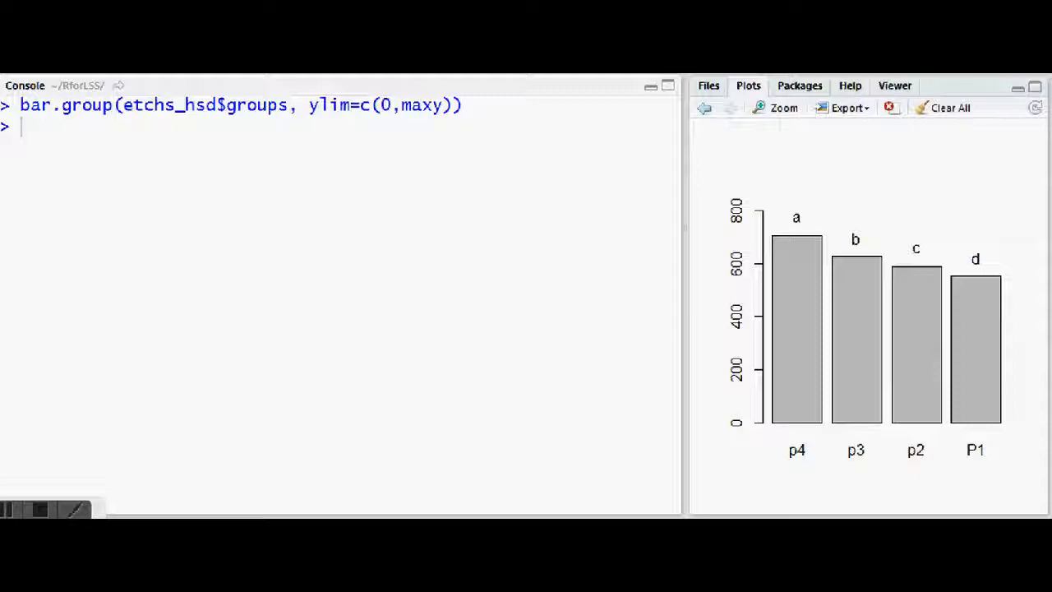
key("ctrl+v")
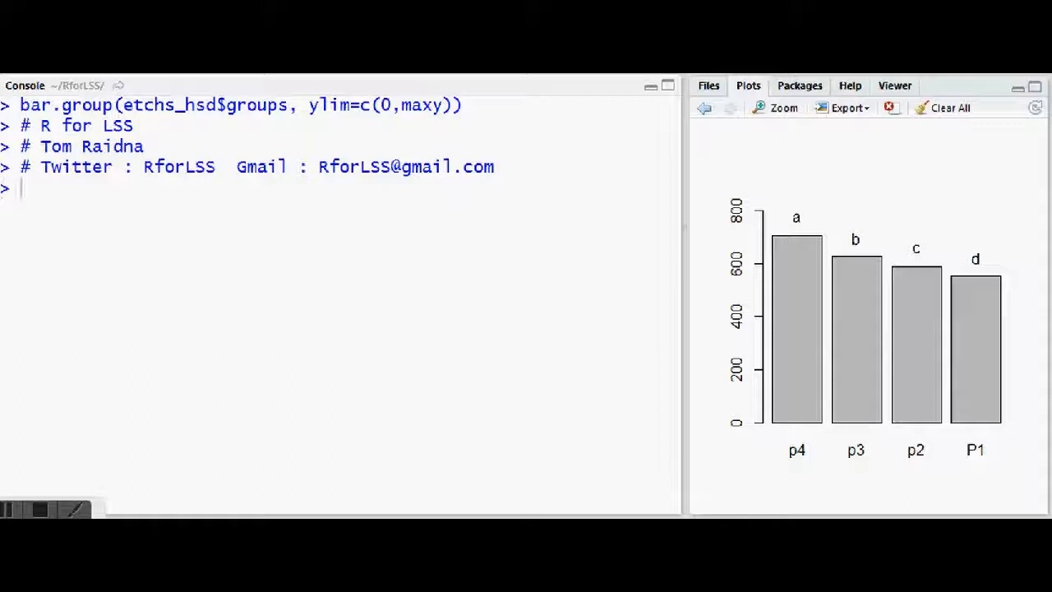